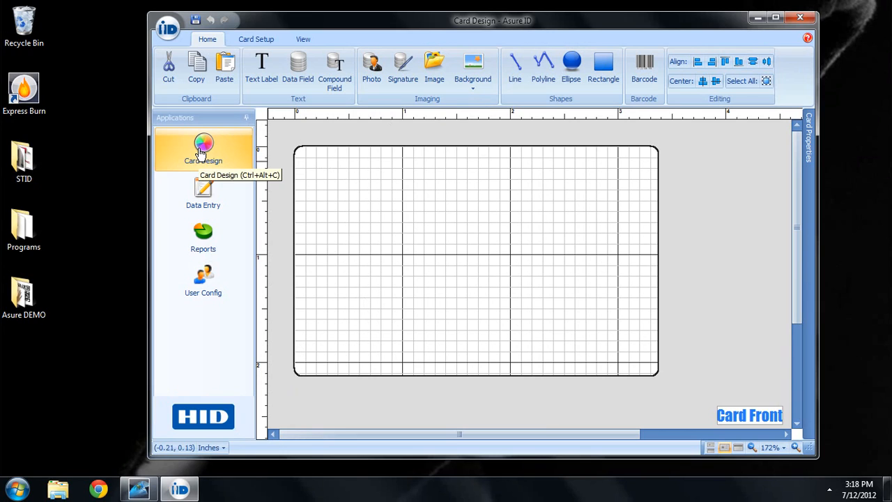
Step: Open the iD application menu to see the template commands and recent templates
click(167, 29)
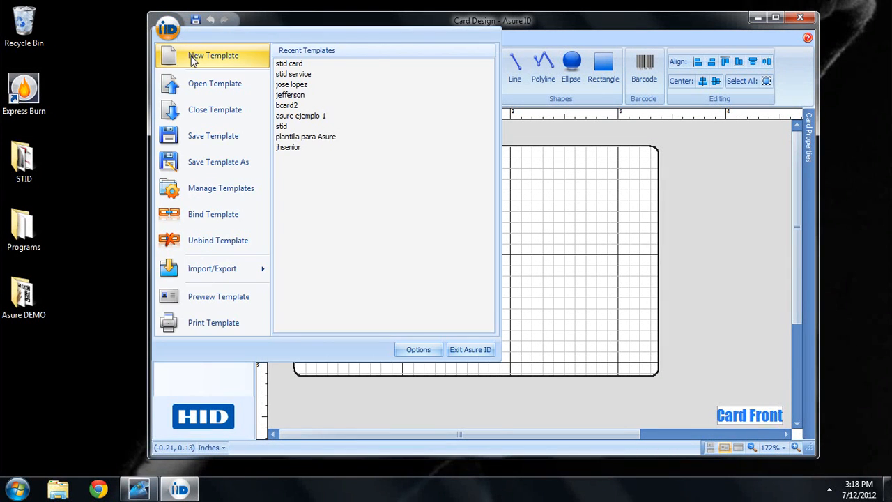
Step: Create a new single-sided landscape CR-80 template with no magstripe and no technologies
click(193, 60)
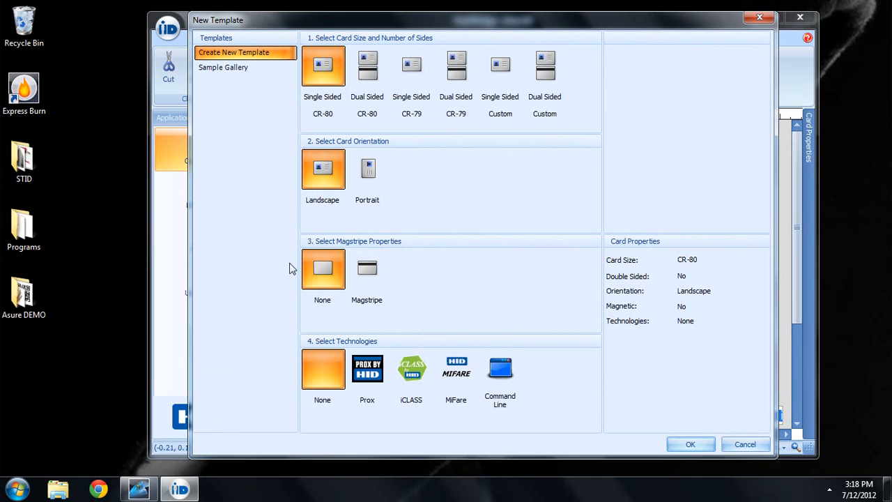
click(690, 443)
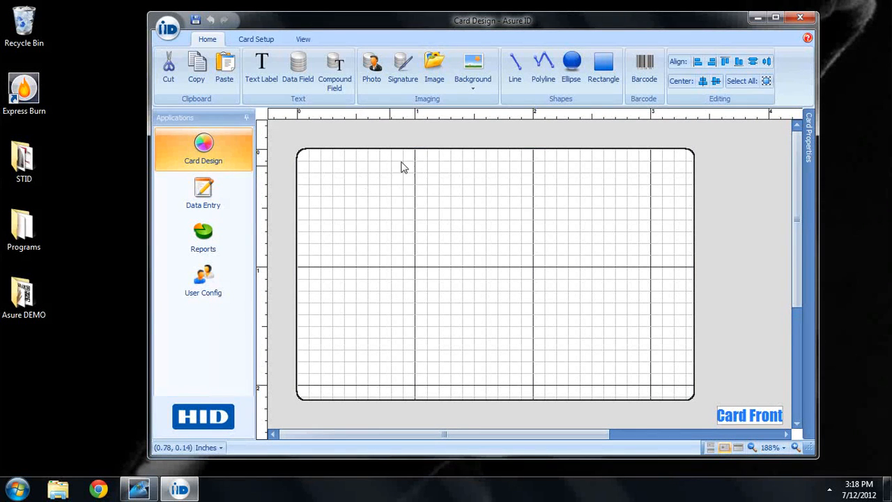
click(304, 39)
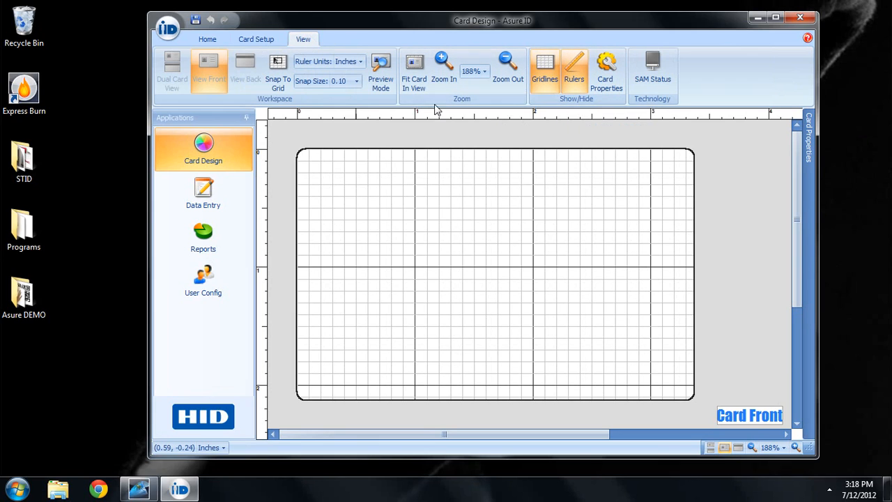
click(570, 74)
click(570, 75)
click(540, 73)
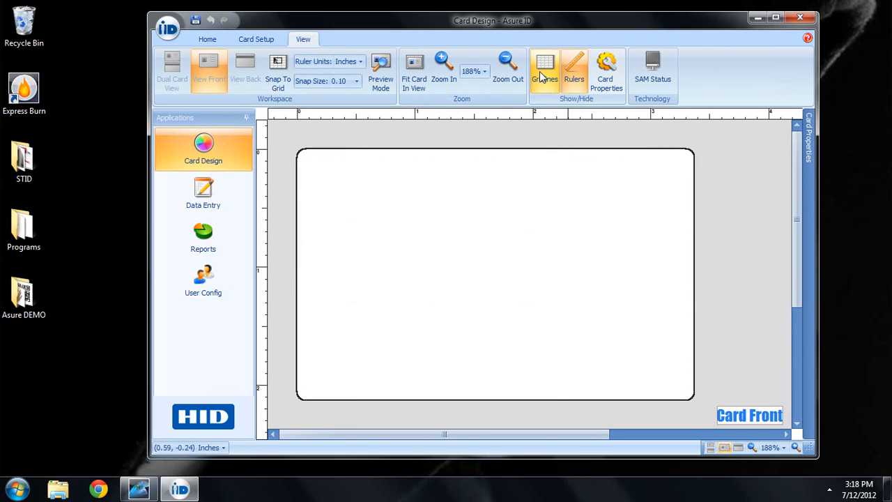
click(540, 72)
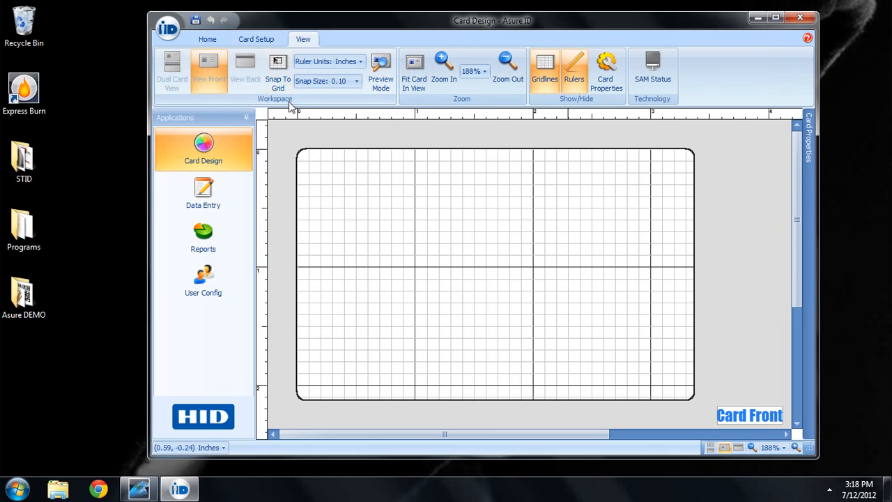
click(278, 61)
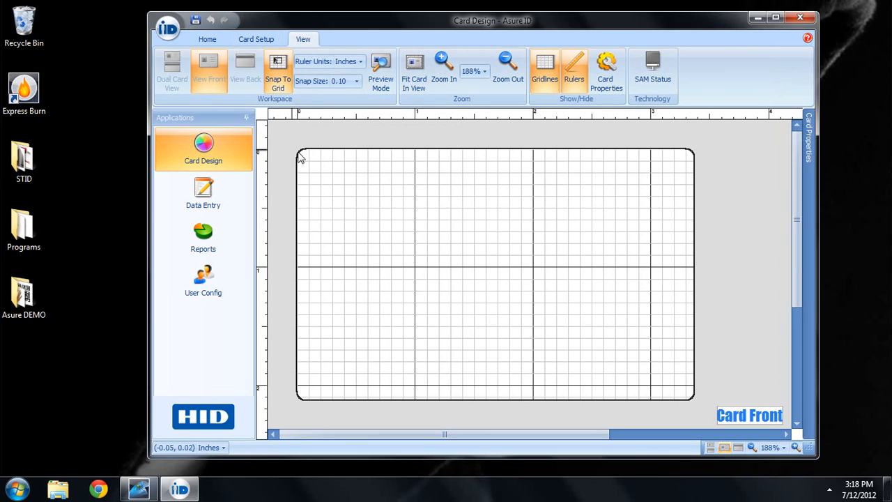
click(280, 72)
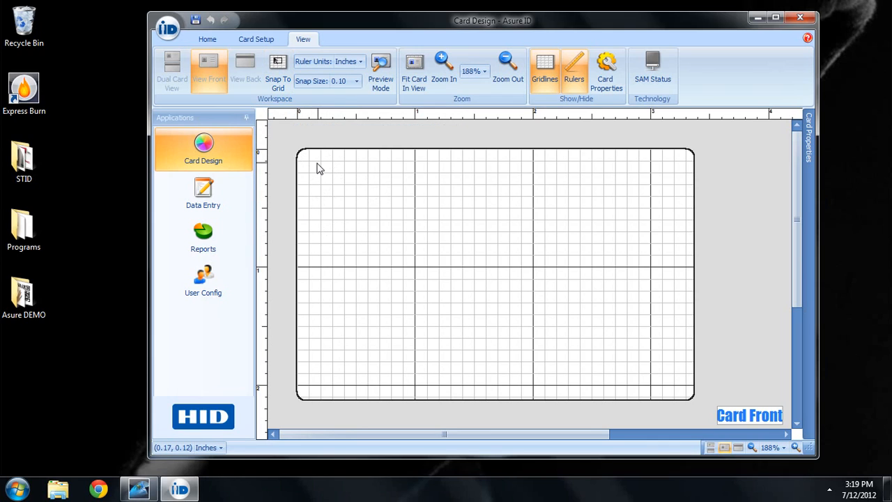
click(208, 39)
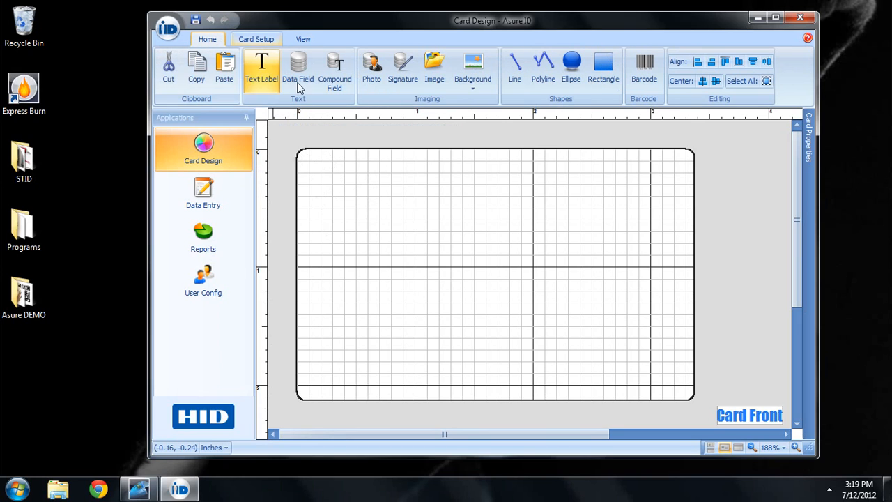
Step: Load biometric_1_.jpg from file as the card front's background image
click(481, 66)
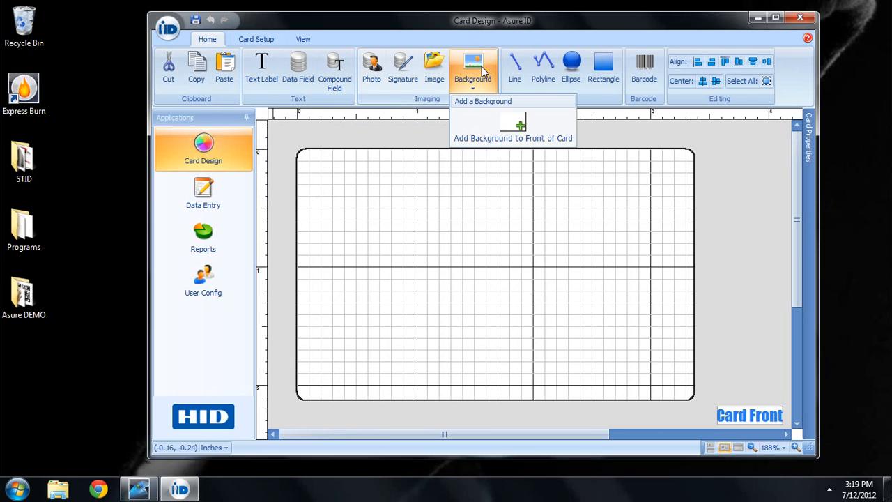
click(492, 127)
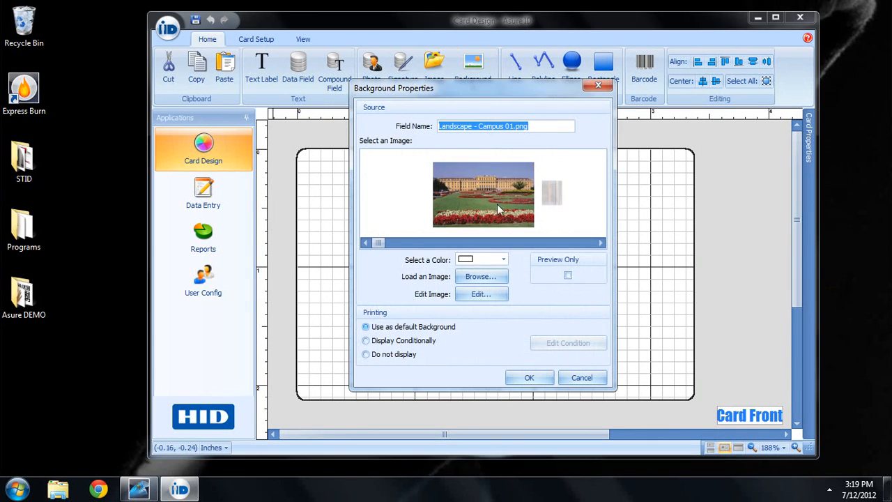
click(552, 196)
click(551, 199)
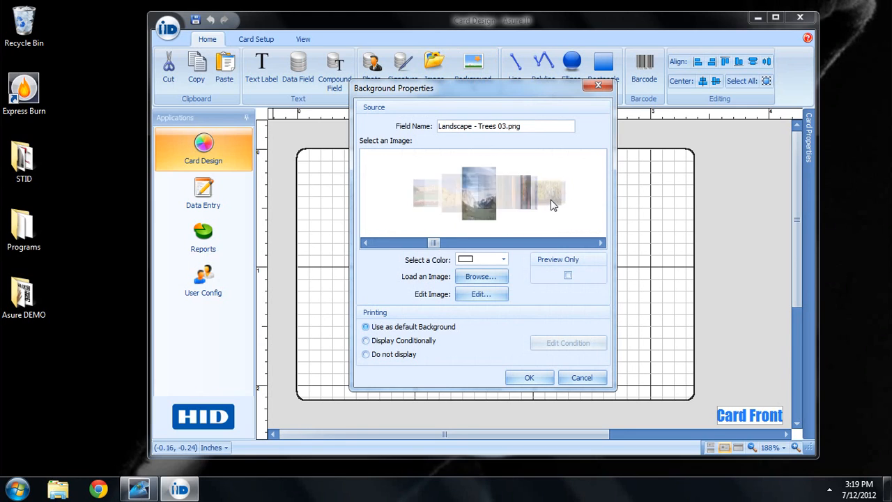
click(547, 193)
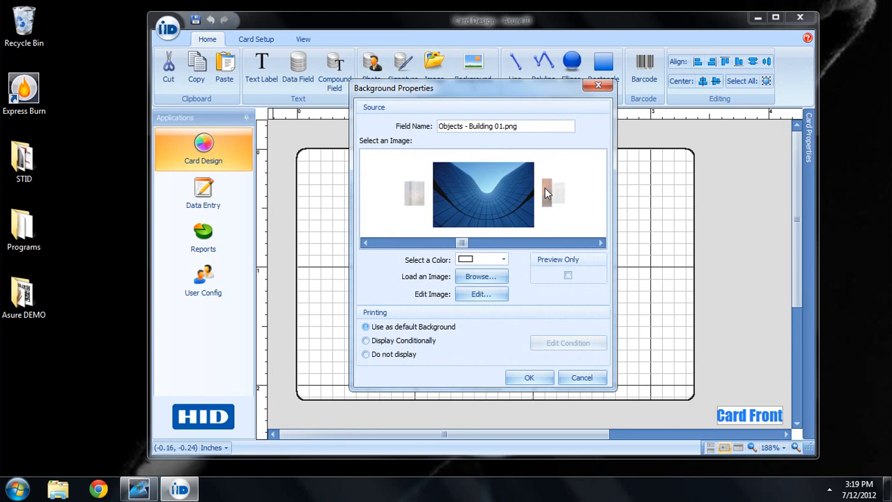
click(473, 277)
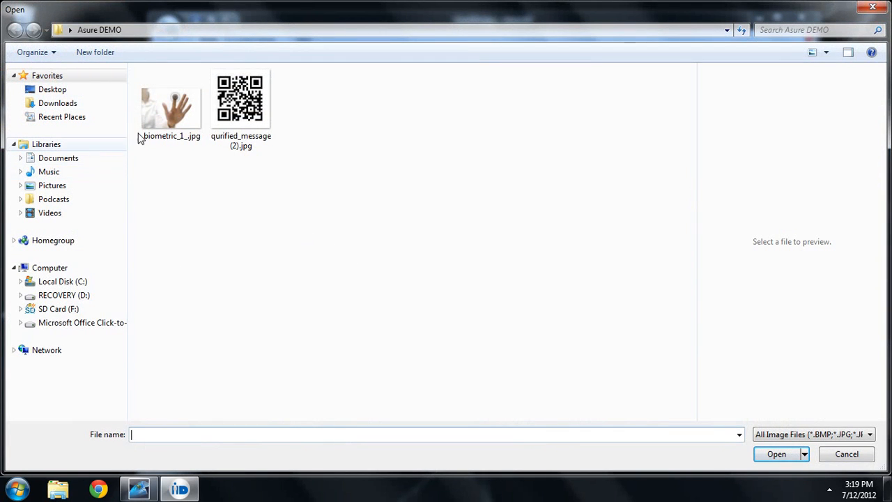
double_click(193, 117)
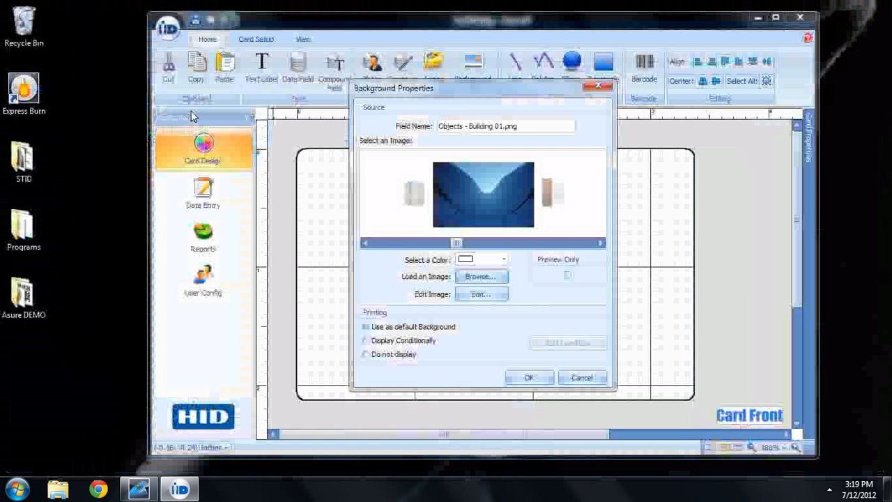
click(524, 376)
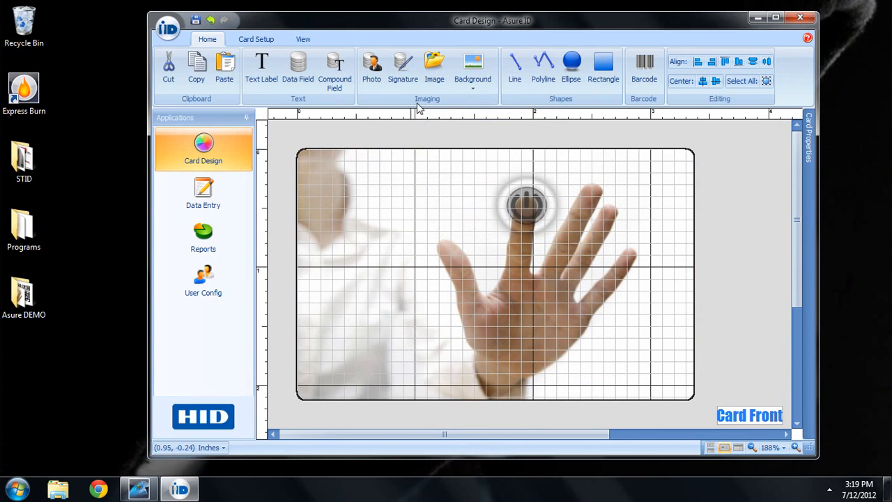
Step: Place the clear Smartech-LOGO.png image in the card's upper-left area
click(435, 70)
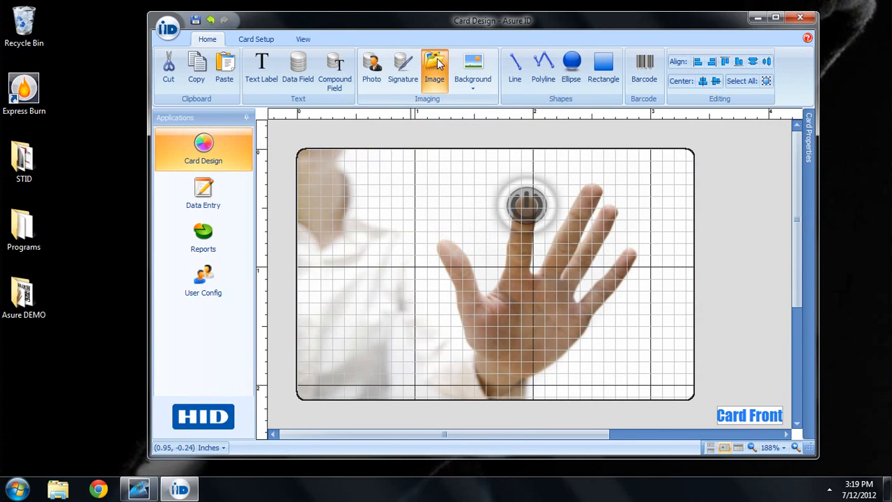
click(312, 166)
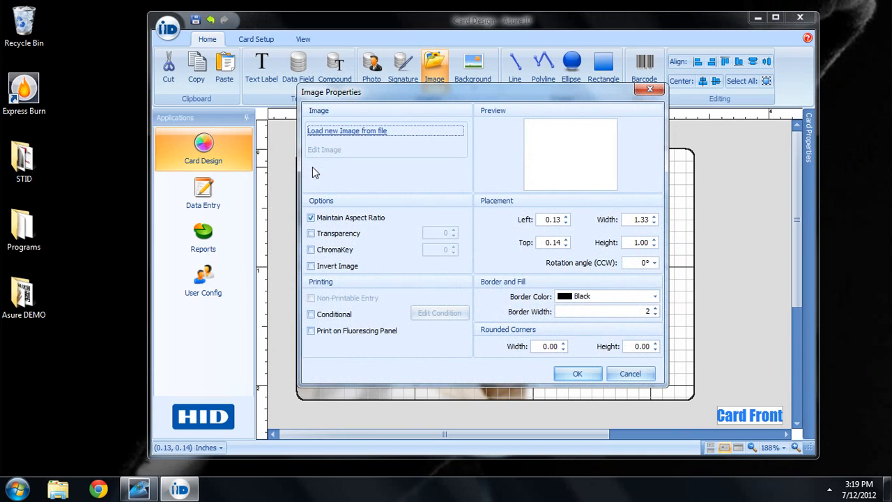
click(346, 131)
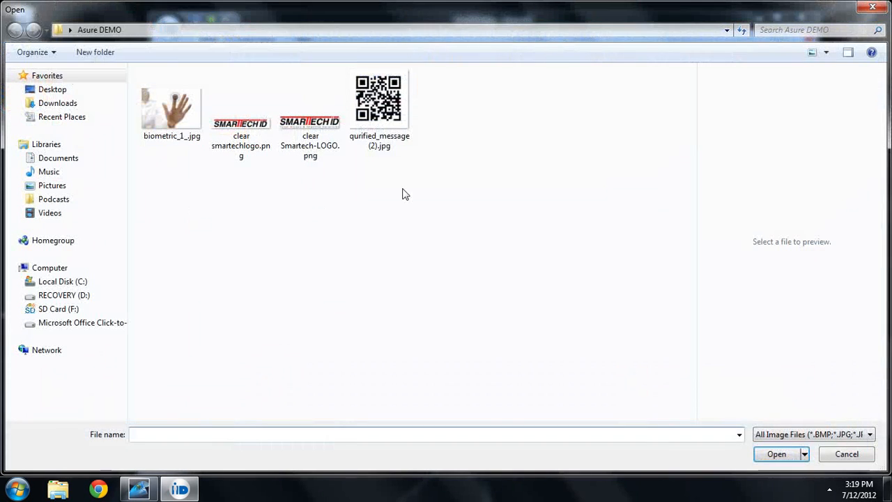
click(312, 142)
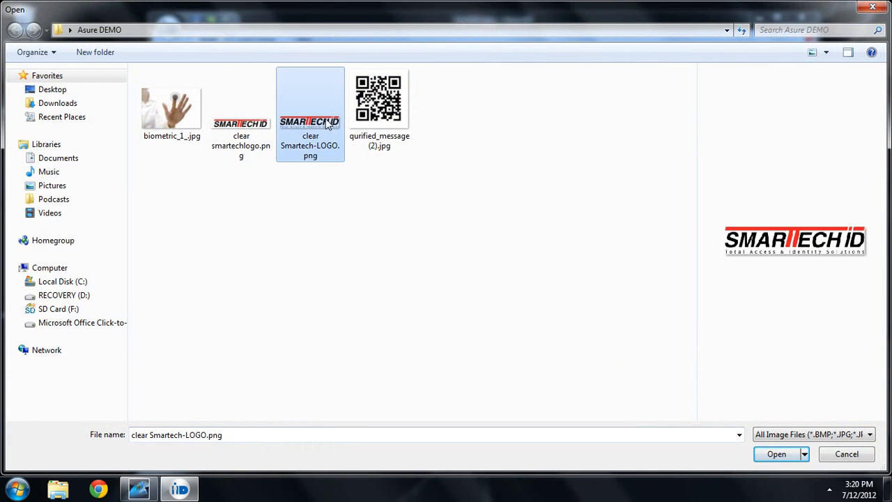
double_click(328, 124)
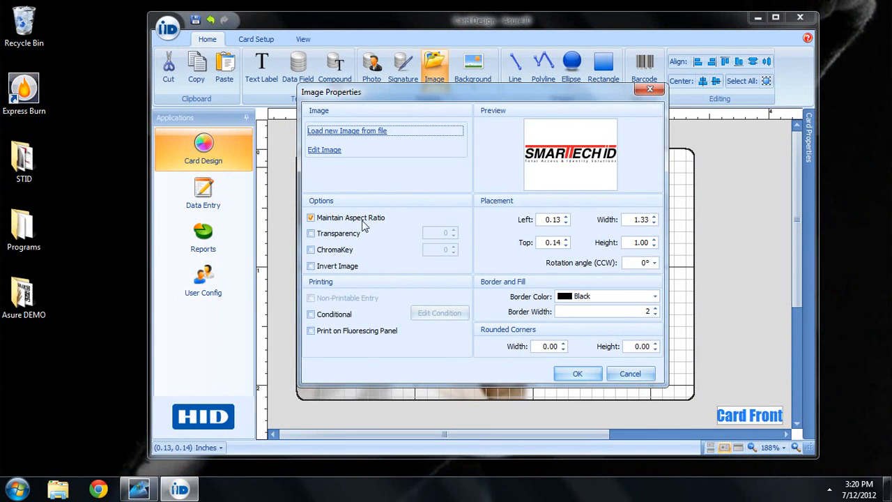
click(579, 374)
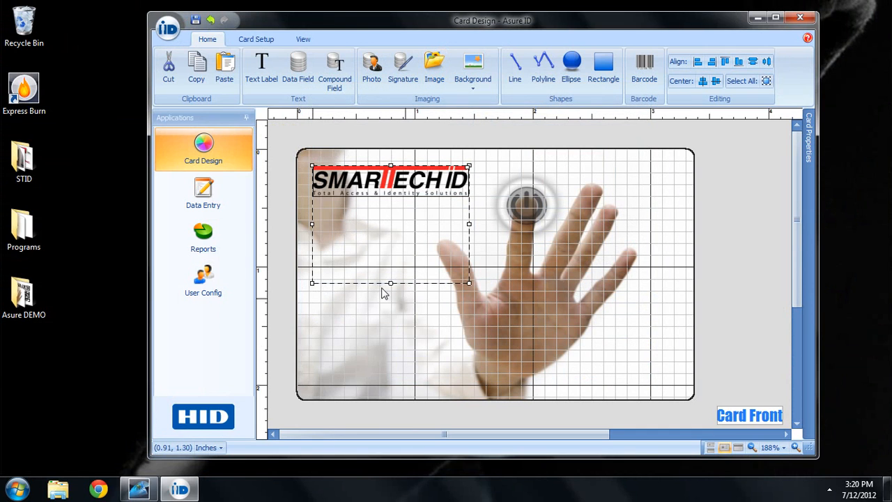
Step: Reshape the SMARTECH ID logo into a wide banner and nudge it into the top-left corner
drag(388, 279, 388, 200)
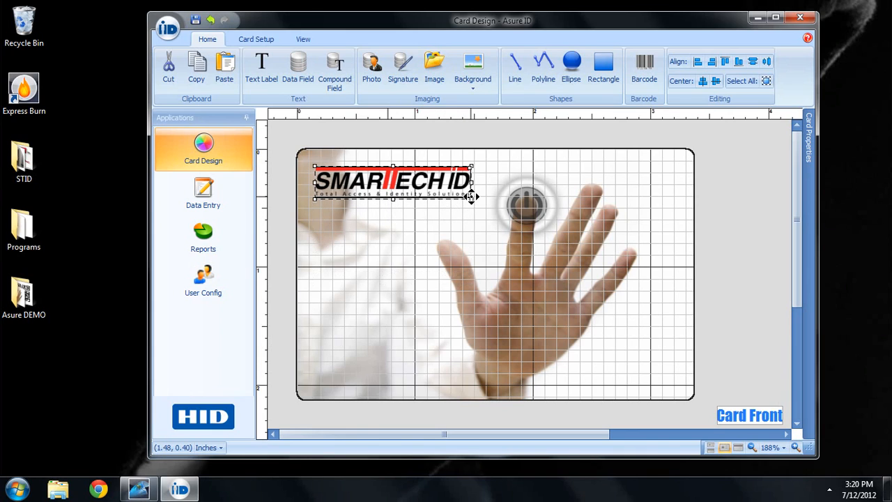
drag(472, 196, 504, 209)
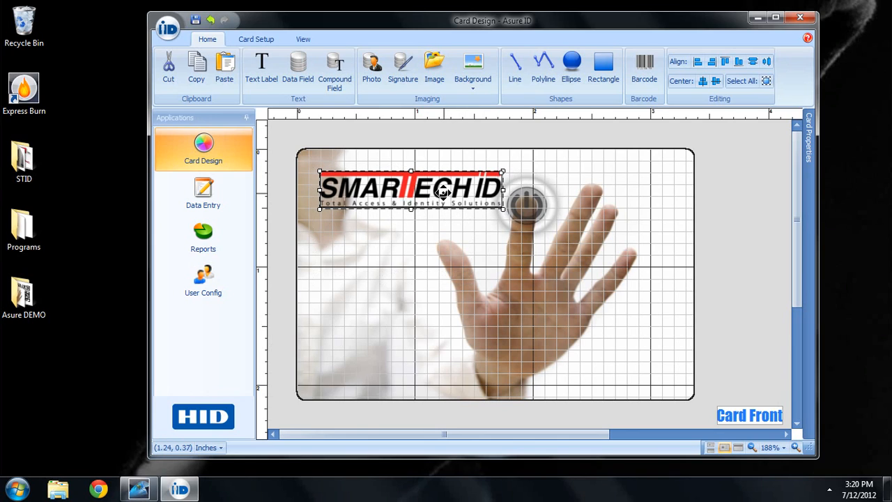
drag(442, 193, 422, 200)
key(Up)
key(Up)
key(Up)
key(Up)
key(Up)
key(Up)
key(Up)
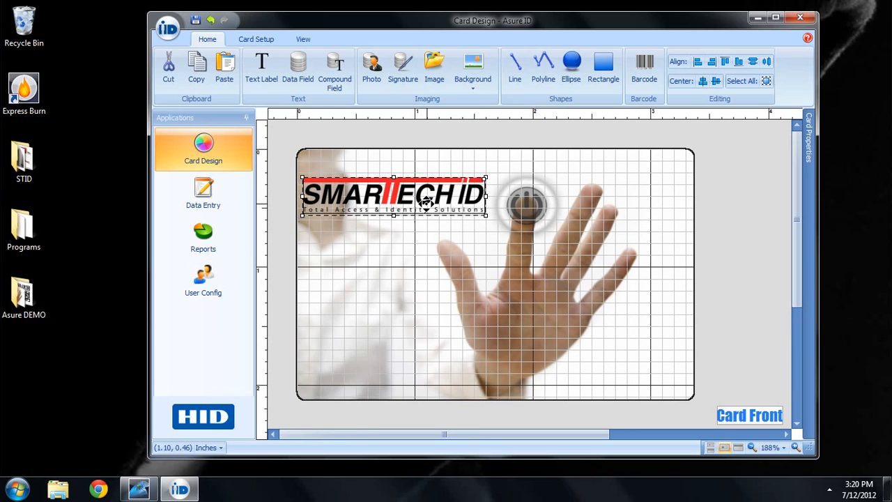
key(Up)
key(Up)
key(Up)
key(Up)
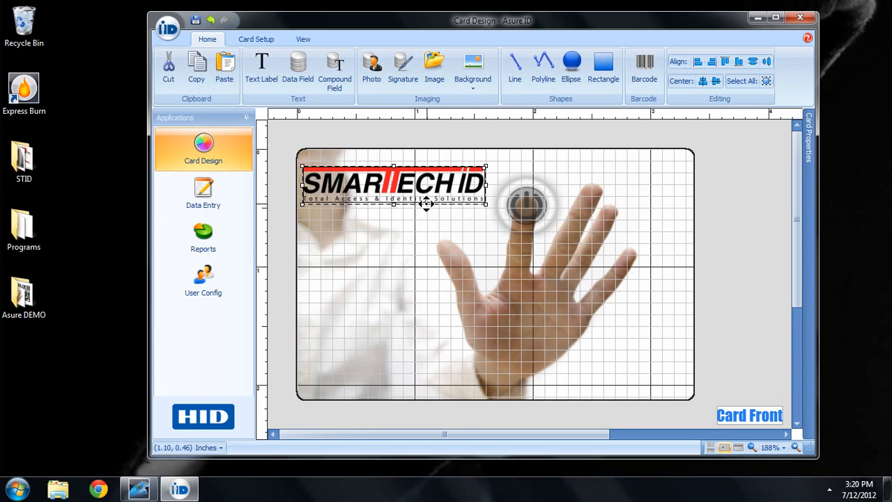
key(Down)
key(Down)
key(Down)
key(Down)
key(Down)
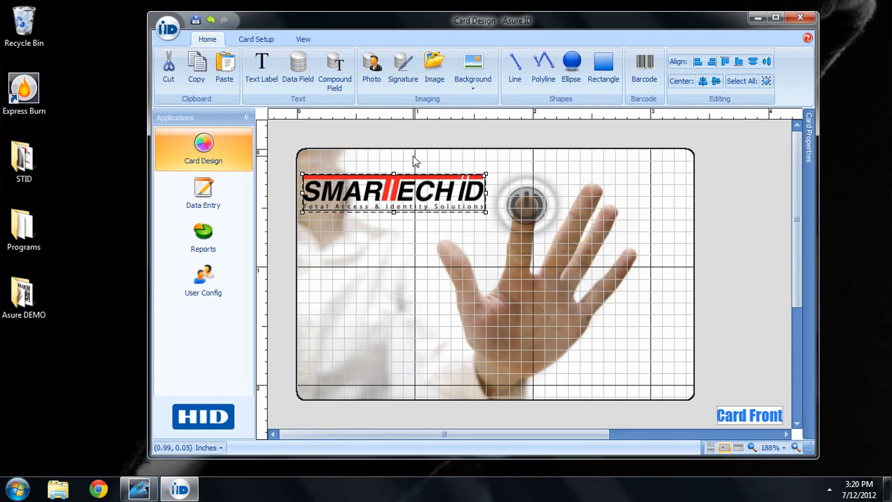
Step: Add the 1.00 x 1.25 inch Photo_1 photo field and move it beneath the logo
click(373, 65)
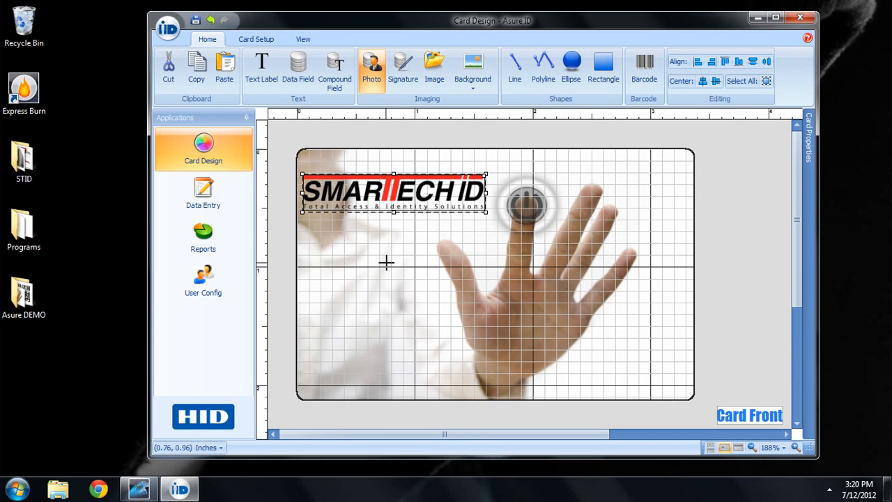
click(388, 264)
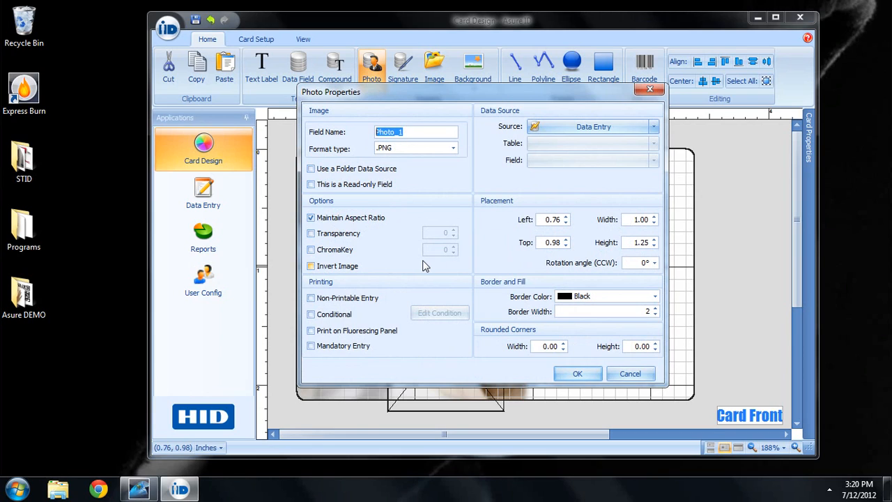
click(587, 375)
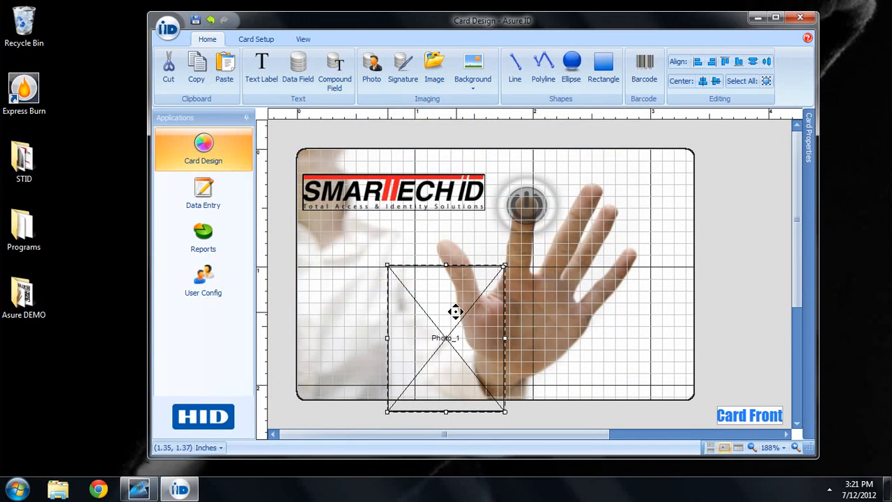
drag(455, 312, 402, 274)
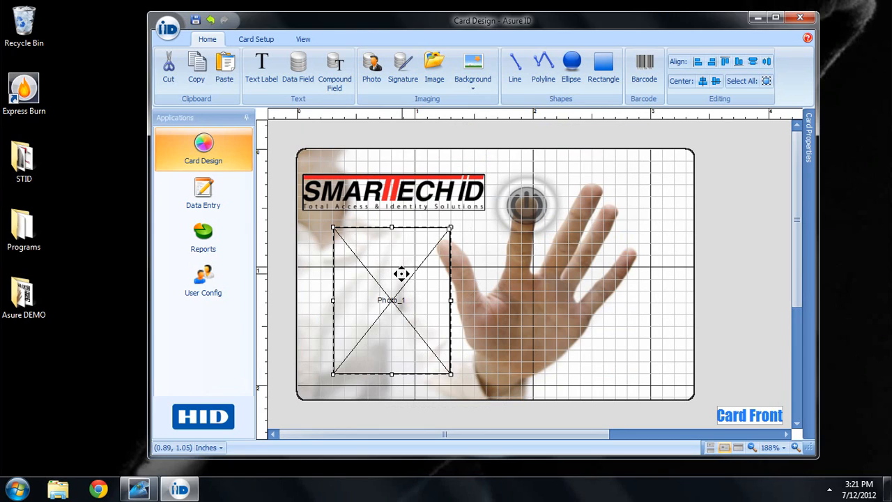
Step: Add a Phone Number text label holding the phone number at font height 14, at the lower right
click(268, 78)
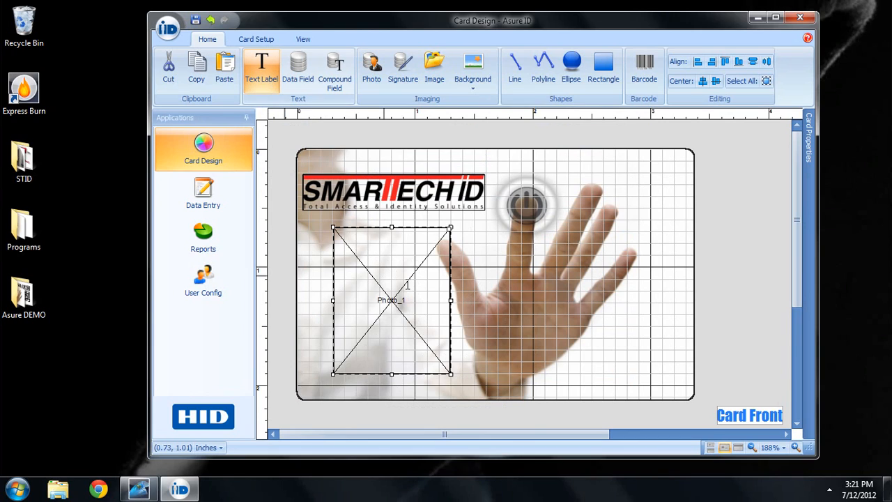
click(507, 352)
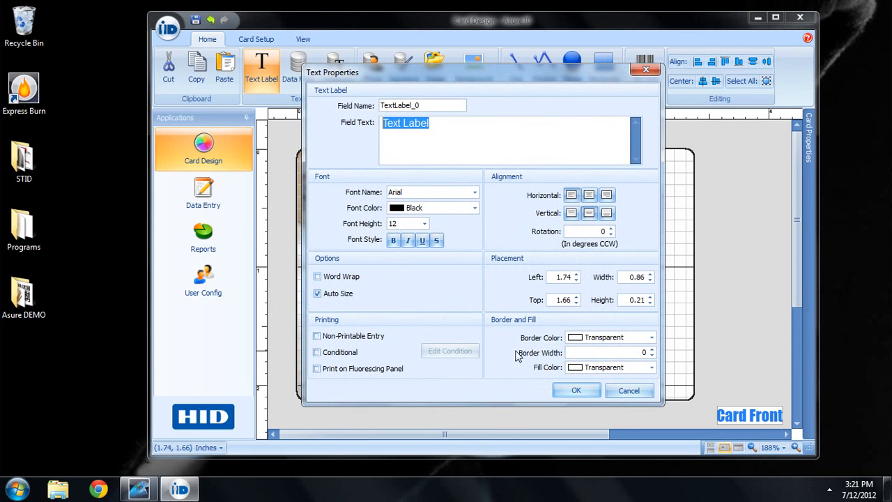
text(Ph)
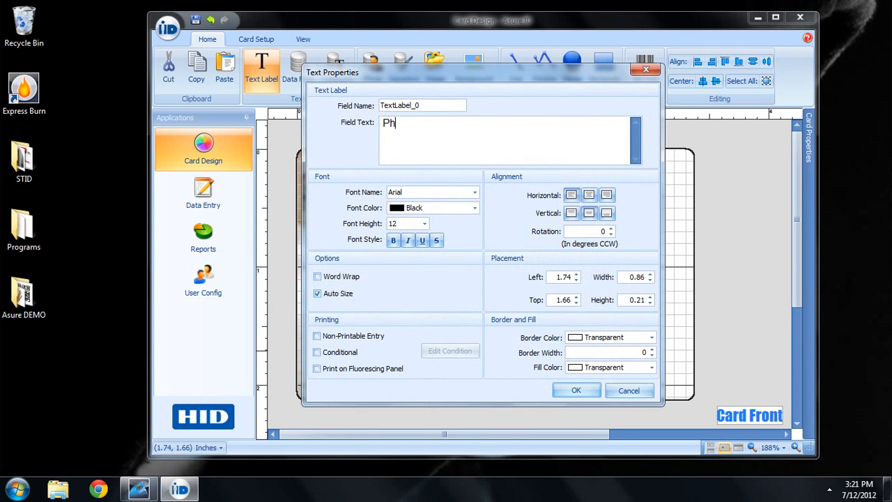
key(BackSpace)
key(BackSpace)
key(BackSpace)
key(BackSpace)
key(BackSpace)
key(BackSpace)
key(BackSpace)
key(BackSpace)
key(BackSpace)
key(BackSpace)
text(P)
text(hone Numb)
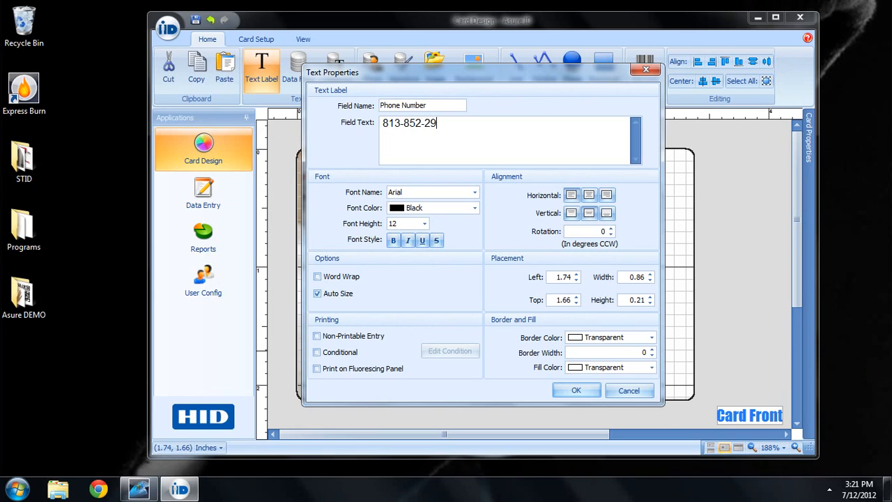
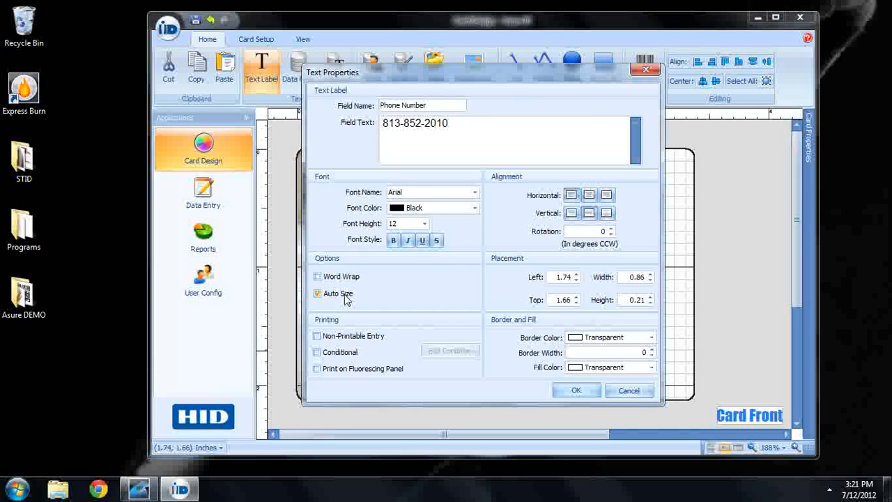
click(424, 224)
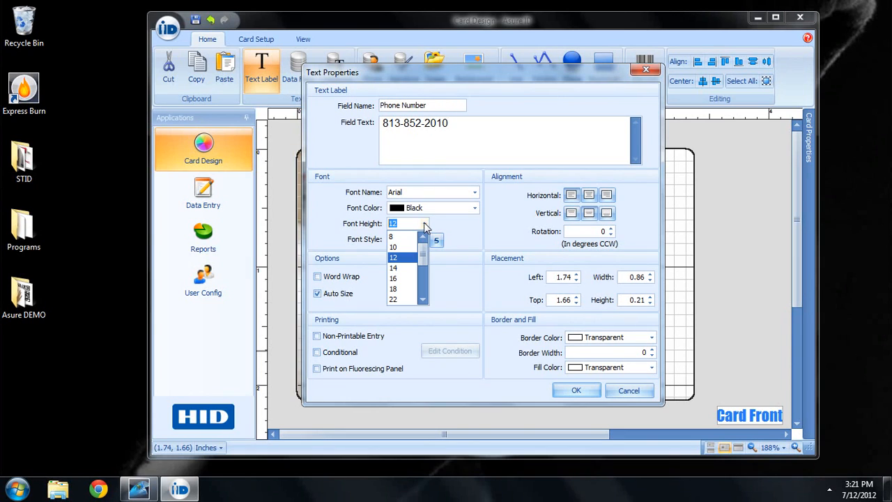
click(408, 272)
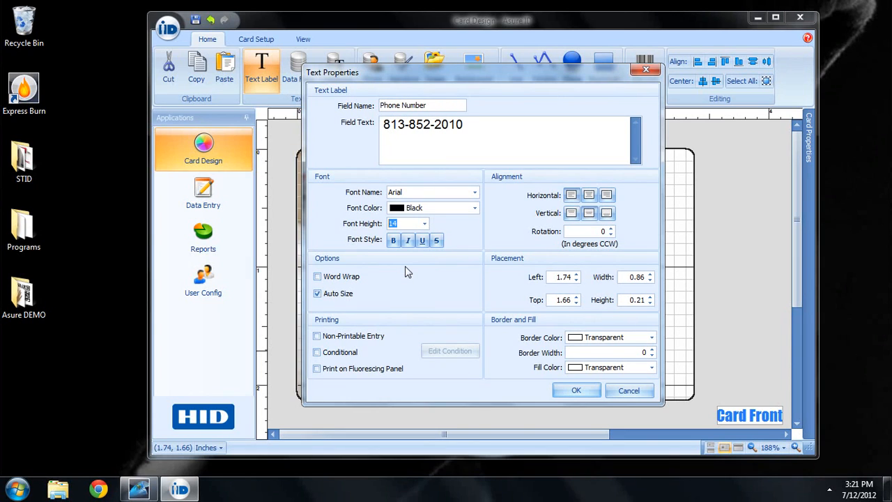
click(560, 394)
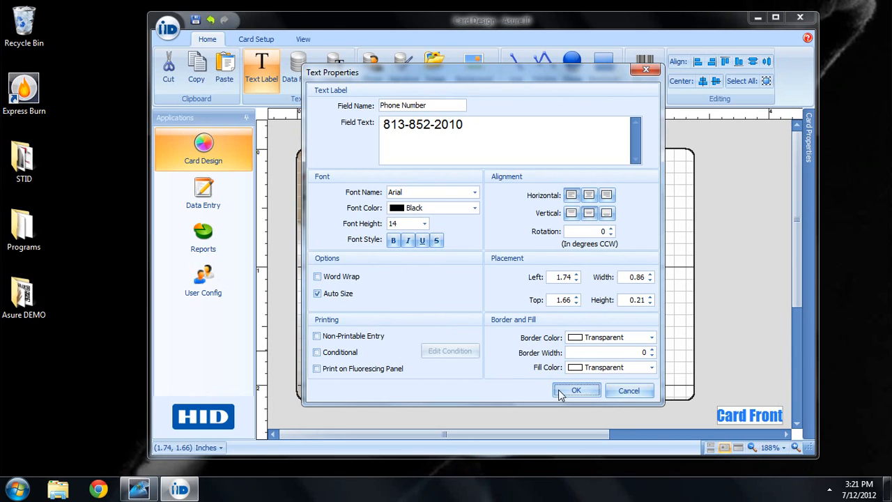
drag(547, 357, 523, 349)
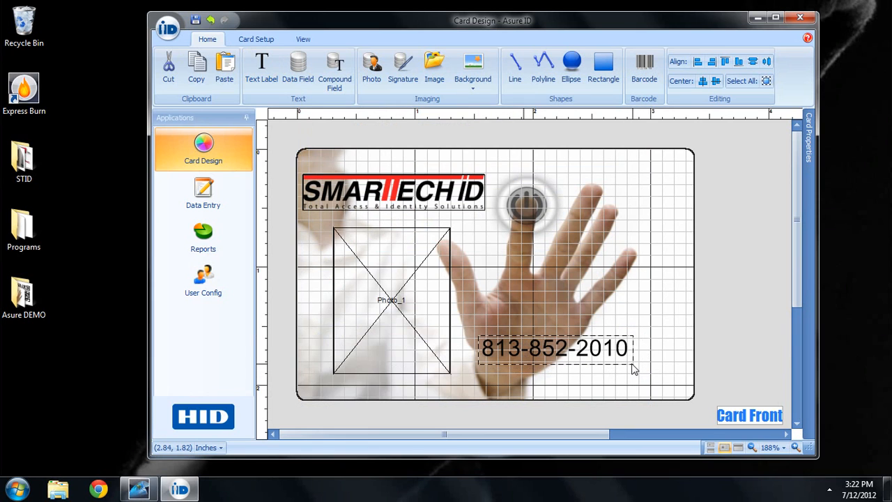
Step: Increase the phone number label's font height to 16
double_click(578, 346)
click(425, 223)
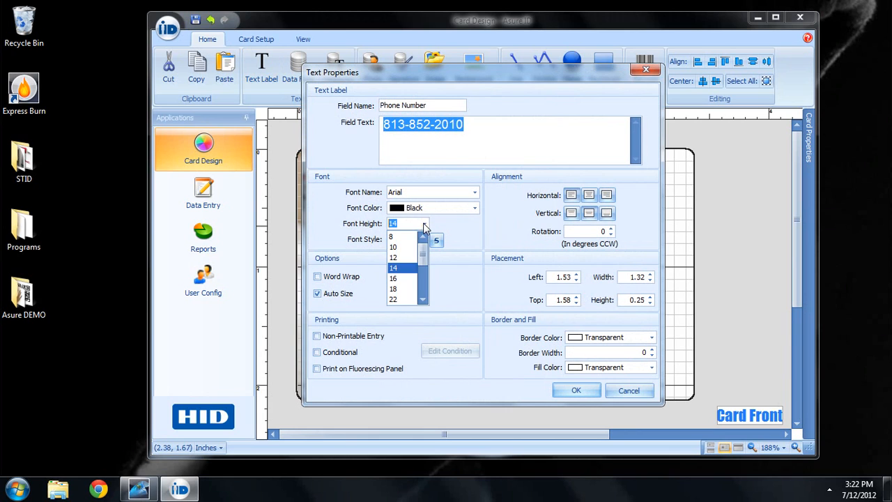
click(418, 279)
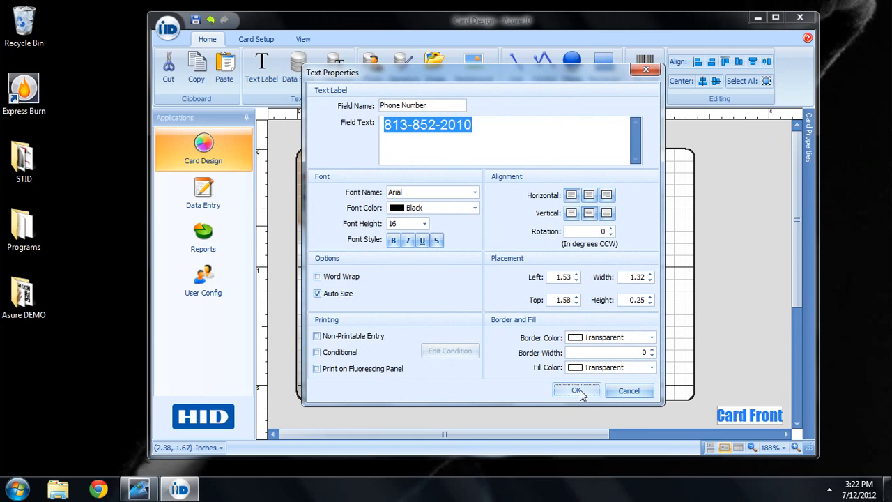
click(578, 391)
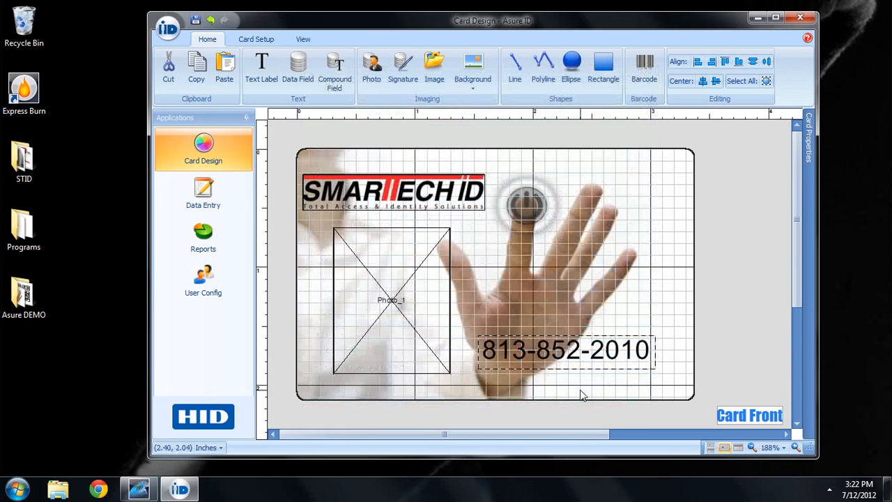
Step: Centre the phone number horizontally and vertically within its label
double_click(567, 349)
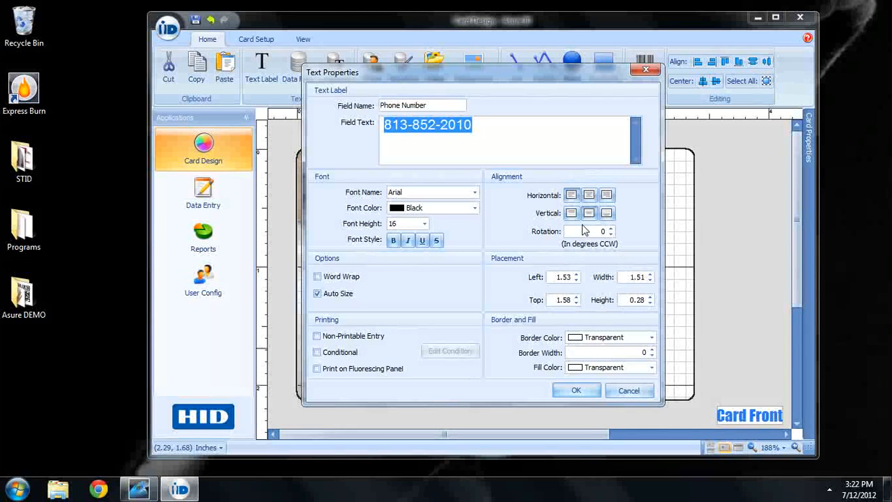
click(590, 196)
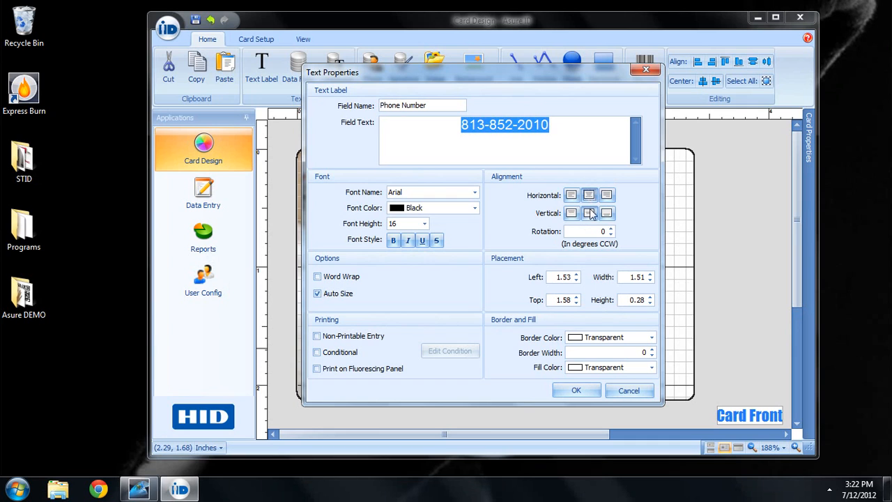
click(591, 213)
click(576, 391)
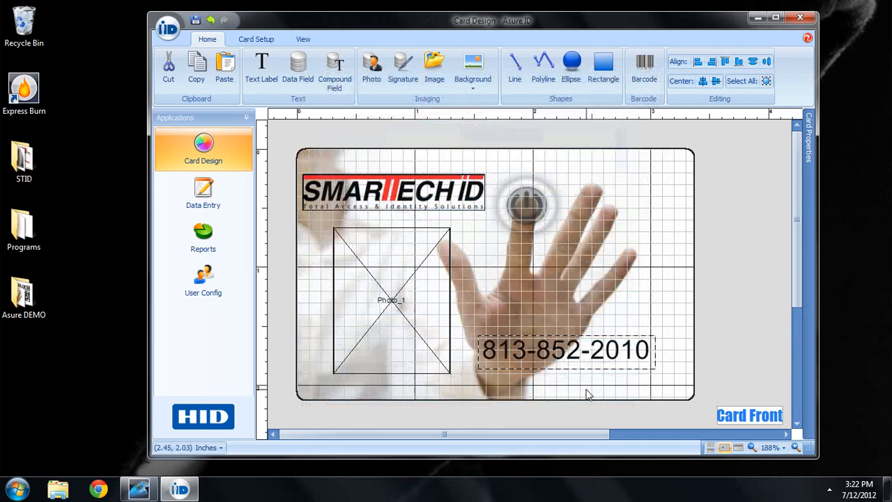
Step: Turn off Auto Size, then widen the label box and shift it down along the bottom edge
double_click(562, 350)
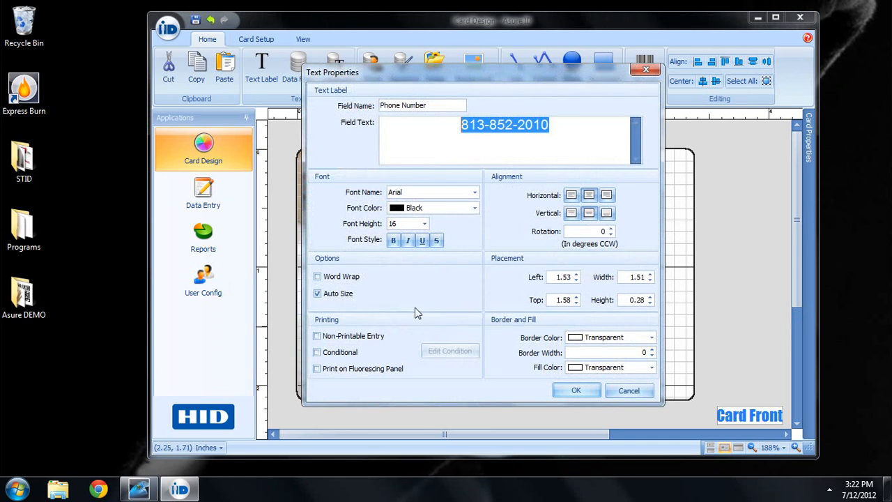
click(346, 295)
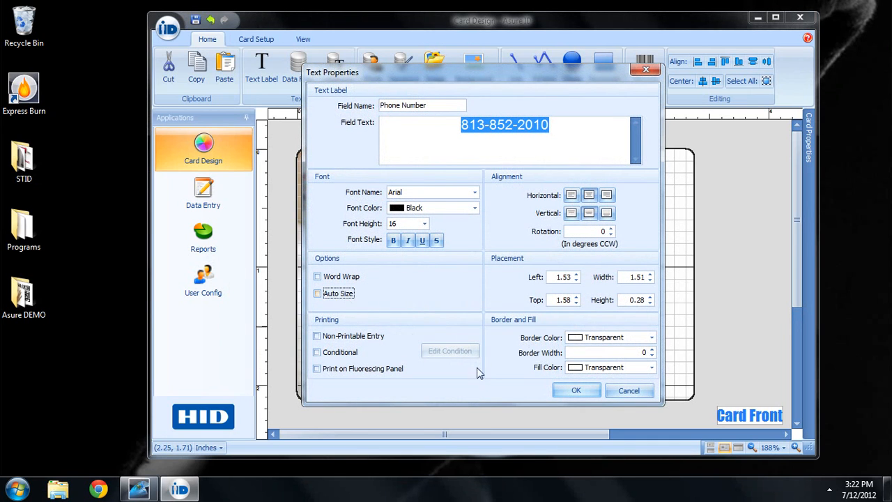
click(576, 391)
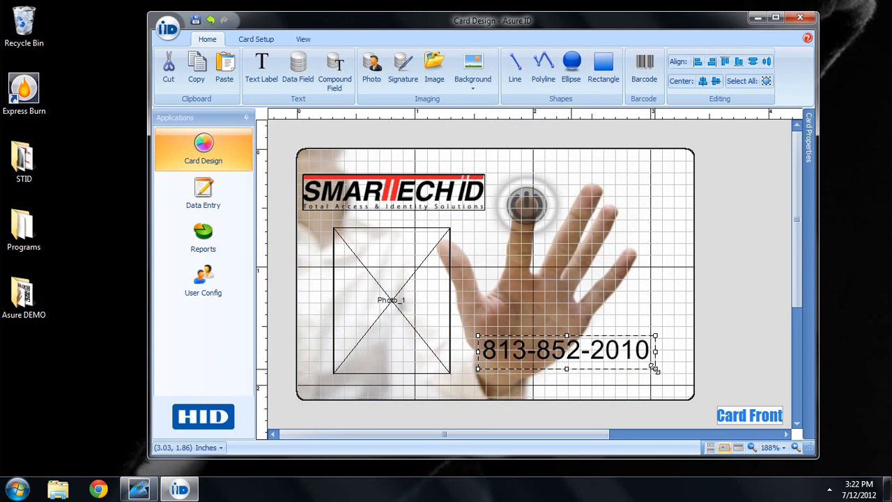
drag(657, 368, 684, 376)
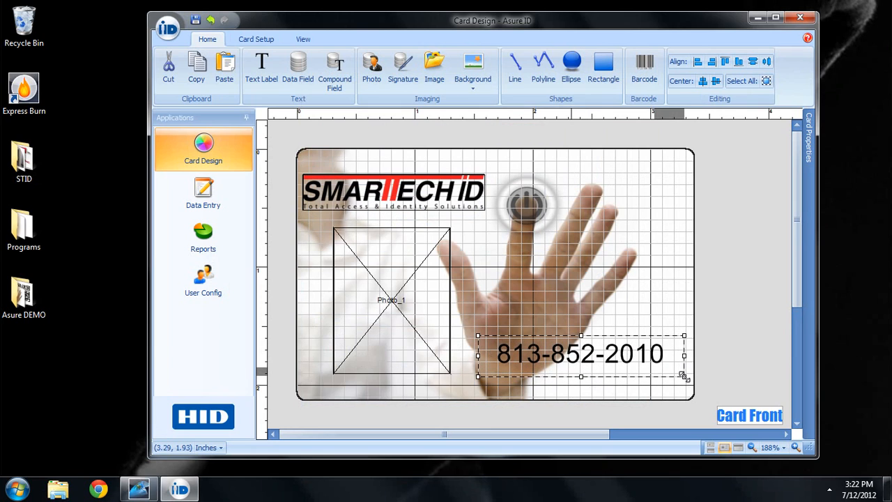
drag(593, 360, 583, 370)
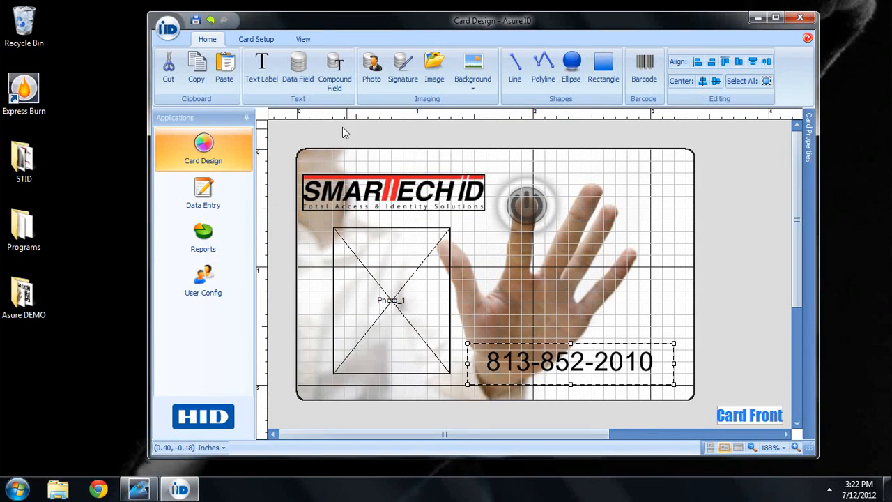
Step: Add a bold Email Address data field at font height 14 above the phone number
click(298, 77)
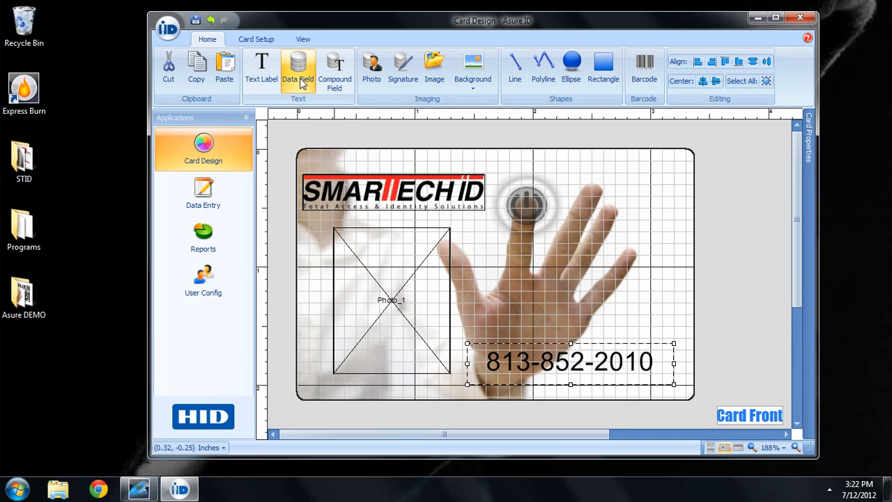
click(531, 310)
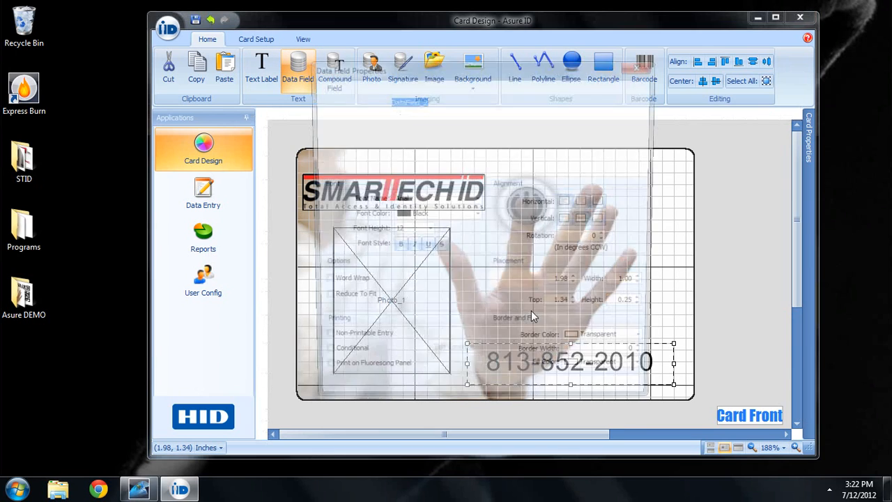
text(W)
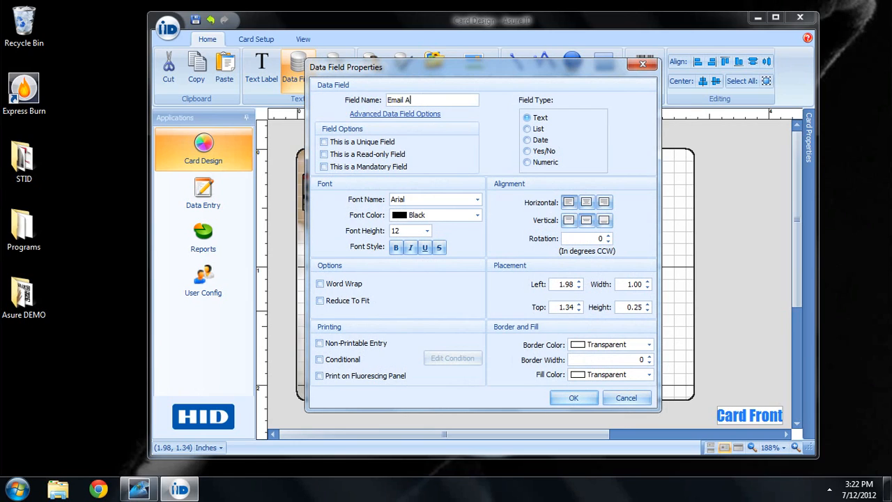
text(mail Address)
click(427, 231)
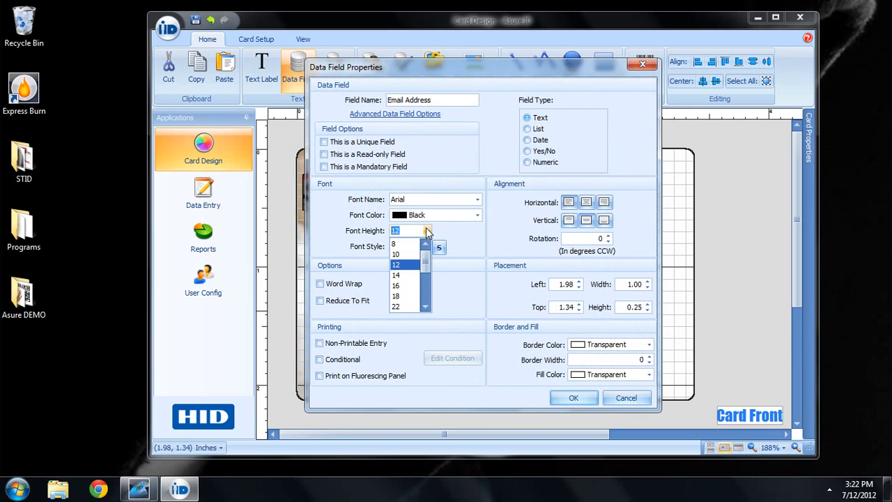
click(412, 279)
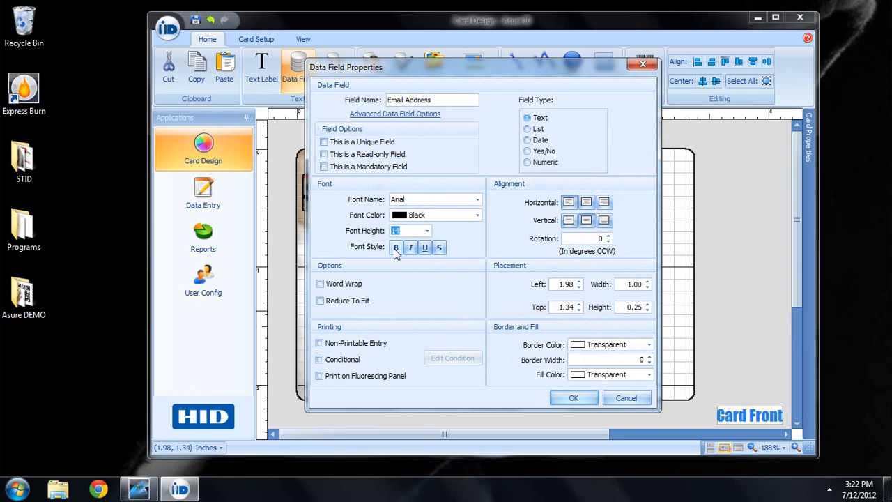
click(396, 249)
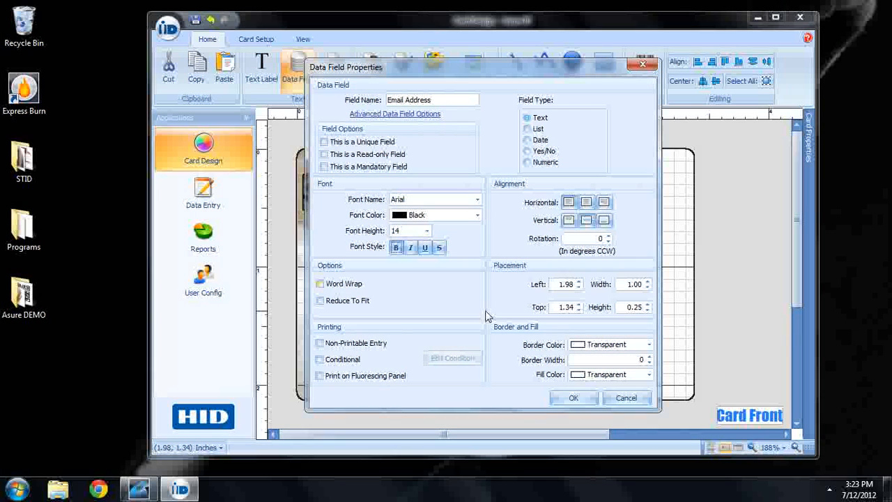
click(572, 398)
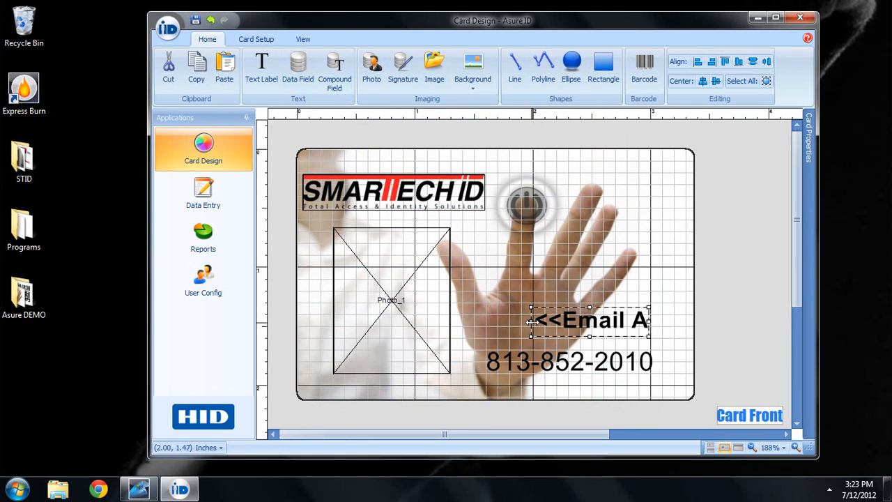
Step: Stretch the Email Address and phone number fields to matching widths across the right half
drag(531, 322, 471, 312)
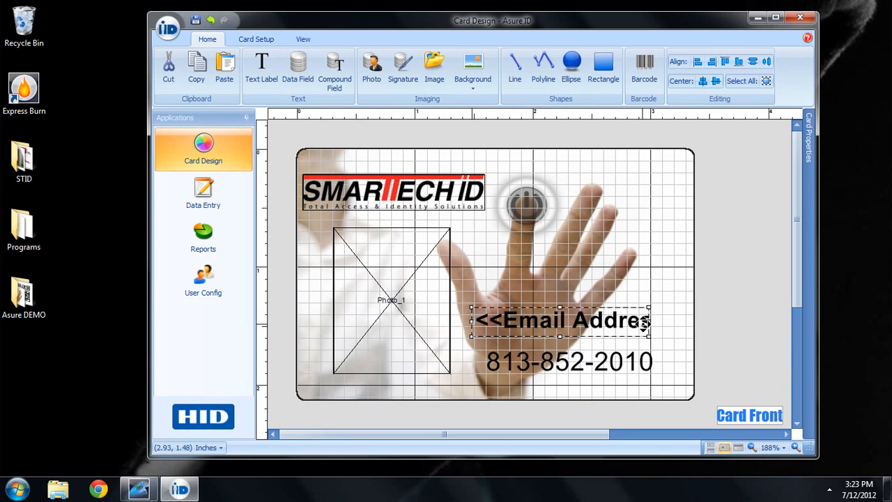
drag(650, 322, 694, 324)
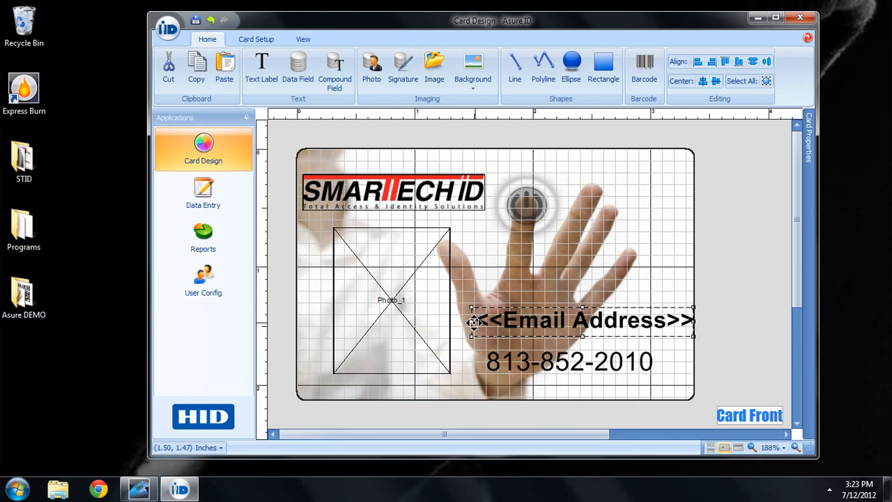
drag(467, 322, 457, 322)
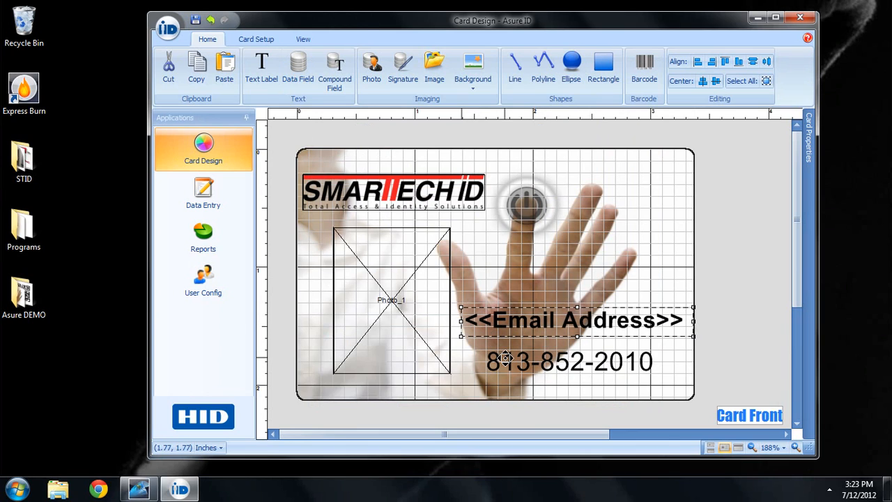
click(488, 361)
drag(470, 362, 464, 363)
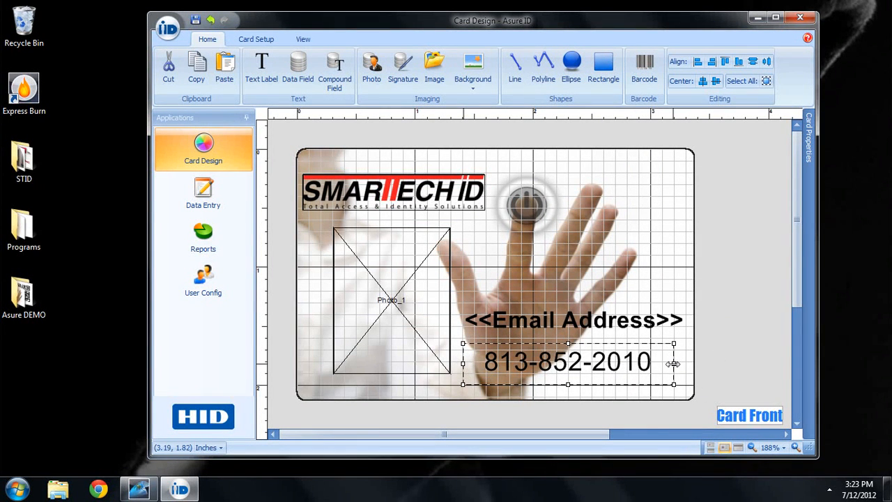
mouse_move(673, 363)
mouse_down()
mouse_move(695, 364)
mouse_move(687, 364)
mouse_up()
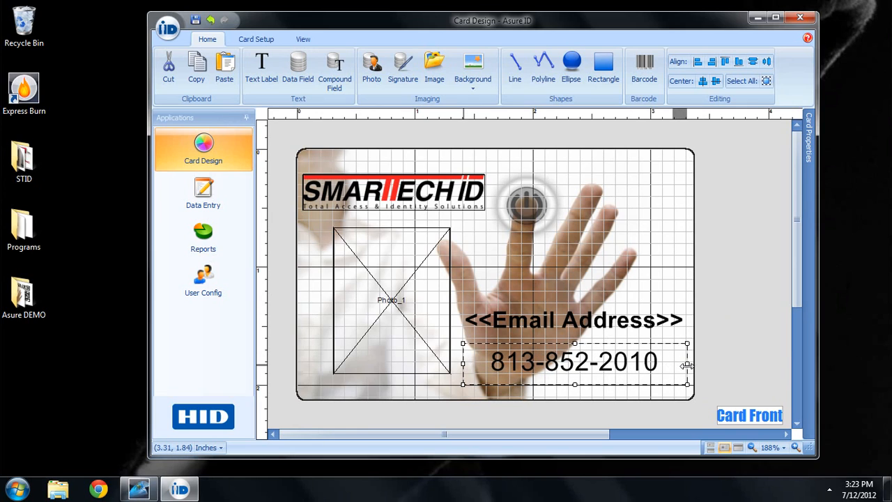
click(660, 322)
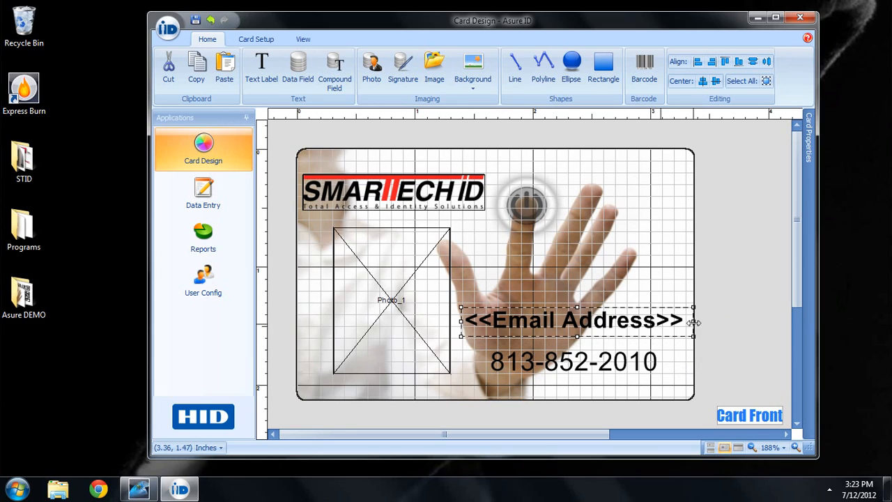
drag(694, 320, 687, 320)
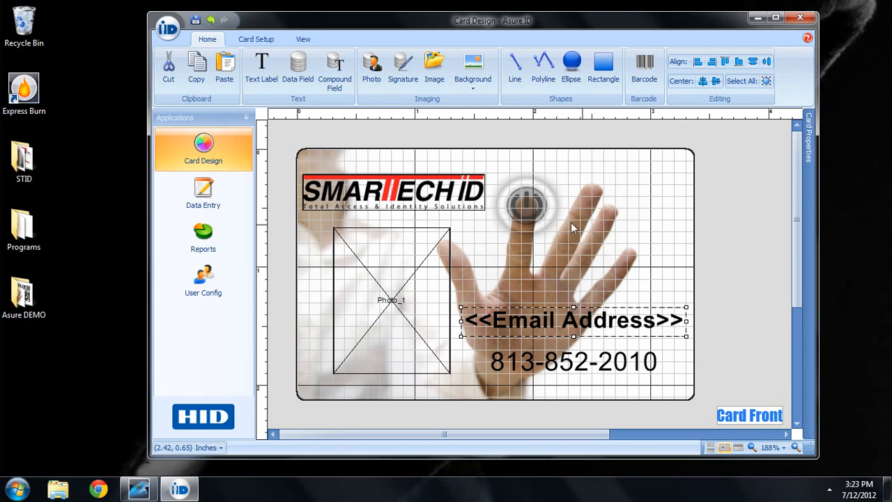
Step: Place a compound field and insert First Name and Last Name data fields into it
click(338, 82)
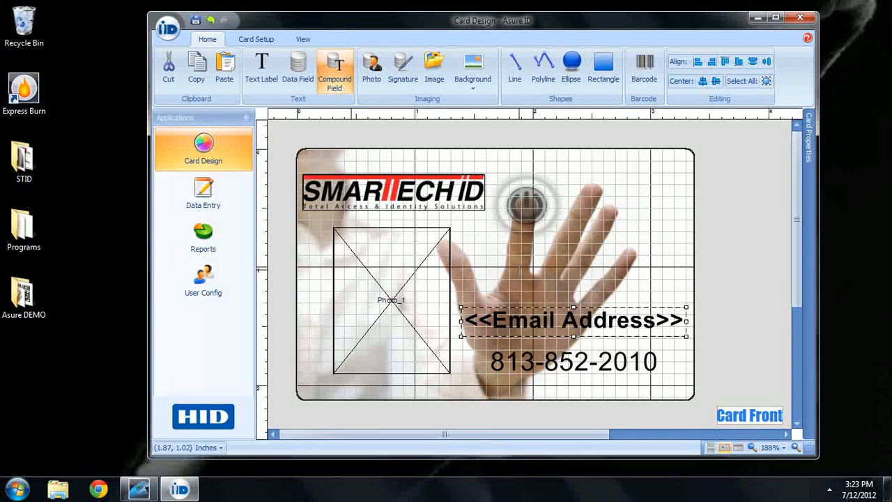
click(520, 271)
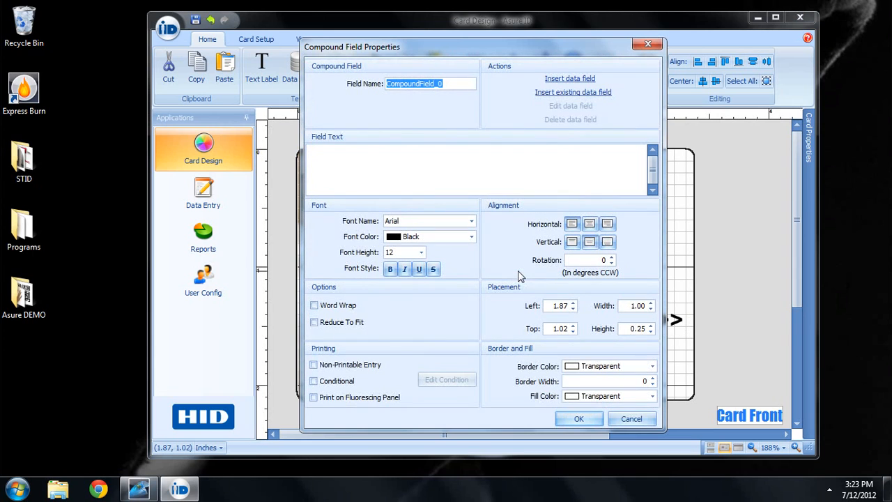
click(558, 79)
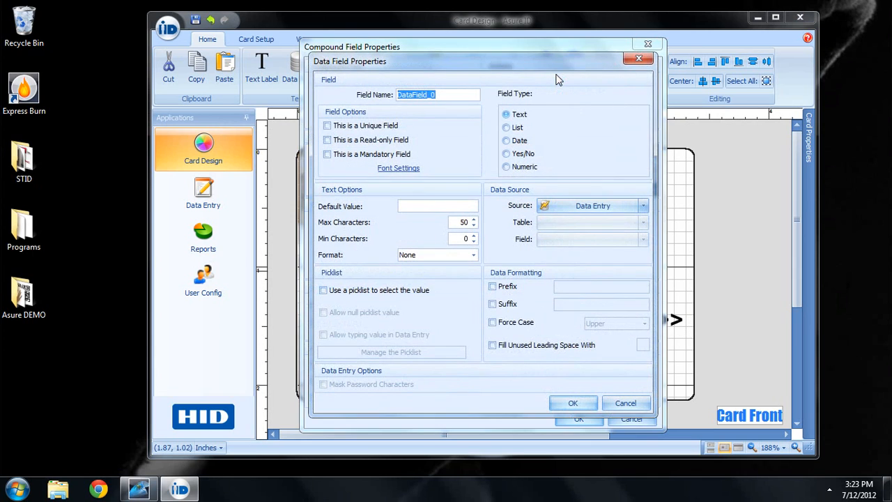
text(First Nma)
key(BackSpace)
key(BackSpace)
click(573, 404)
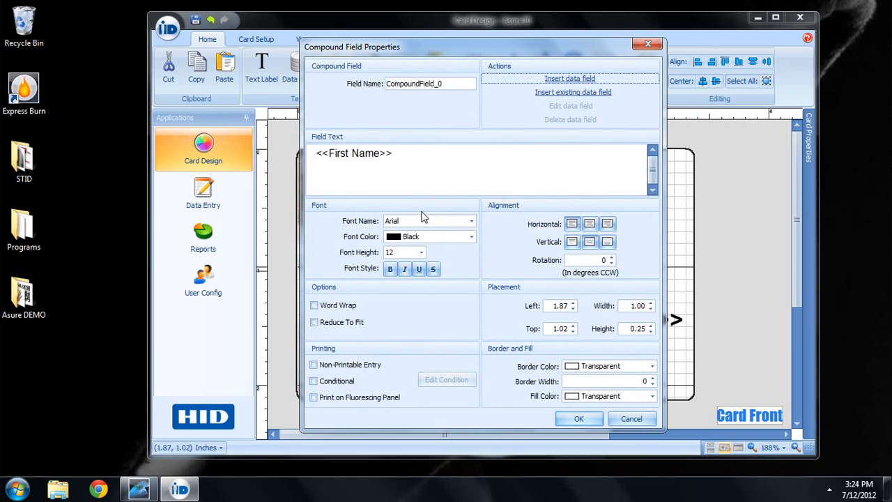
click(552, 79)
text(La)
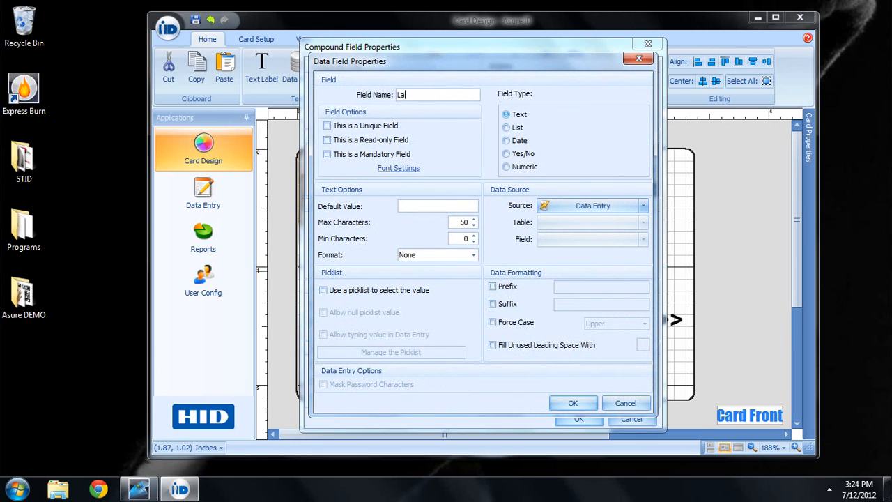
text(st Name)
click(571, 403)
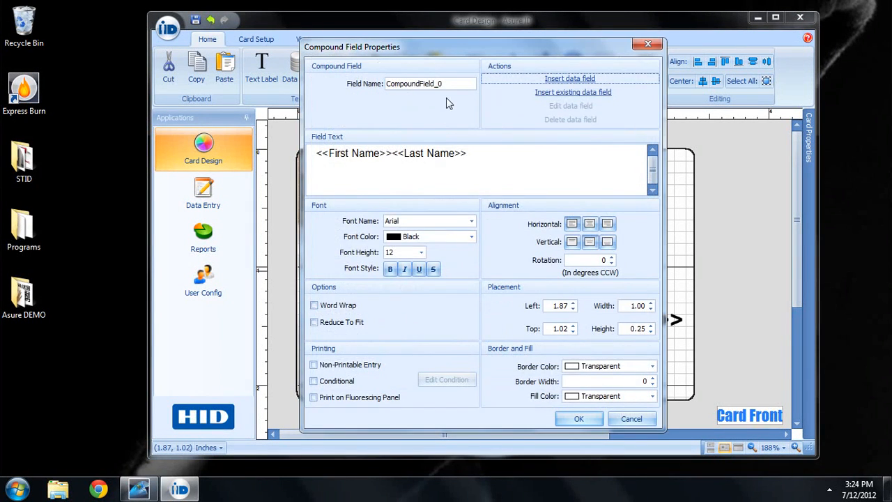
Step: Name the compound field 'Full Name', tick Reduce To Fit, and confirm
drag(443, 83, 347, 82)
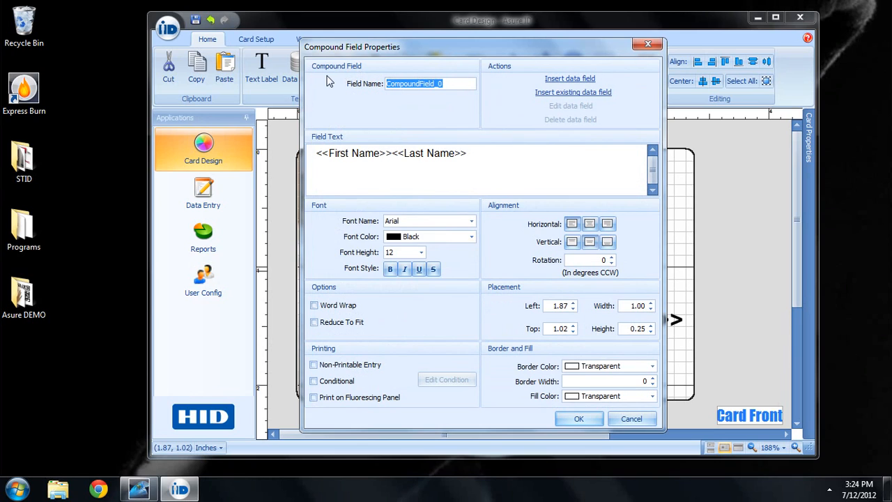
text(G)
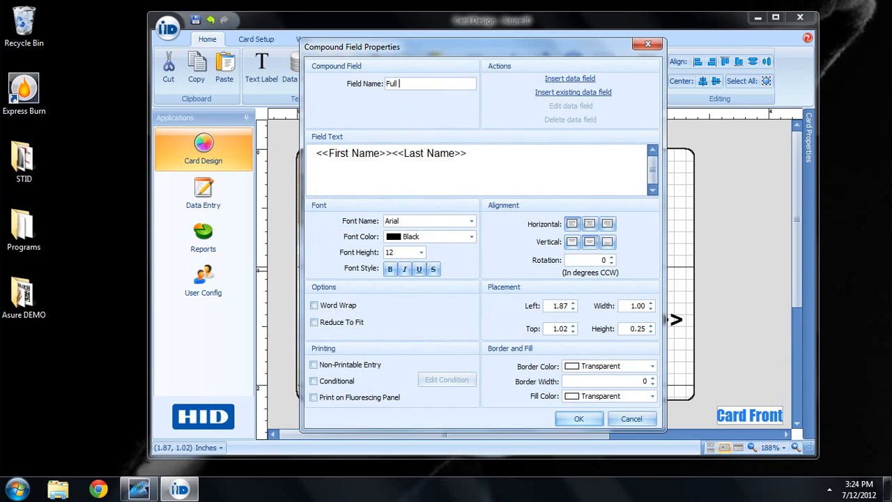
text(ull Name)
click(314, 323)
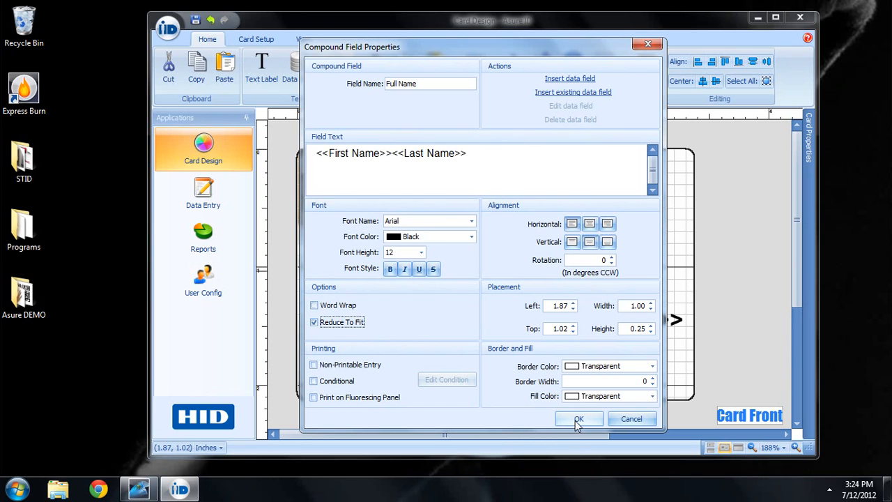
click(578, 419)
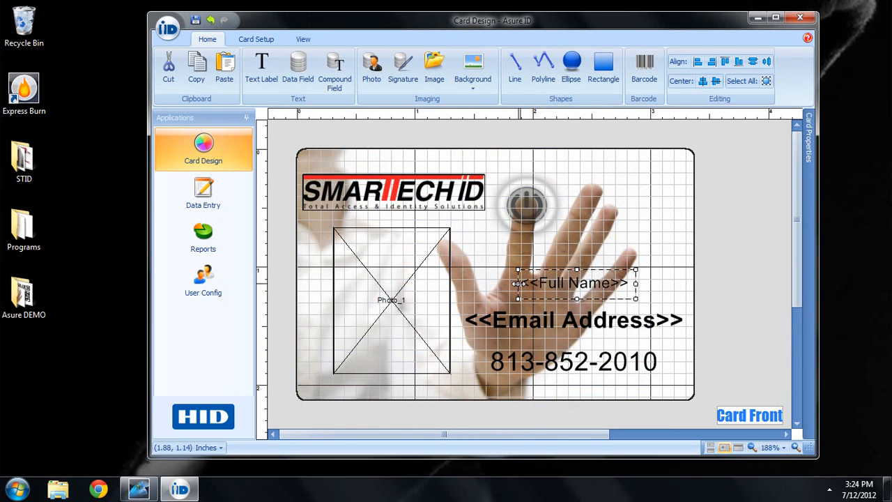
Step: Stretch the Full Name field to the Email Address width and centre its text horizontally and vertically
drag(518, 284, 463, 283)
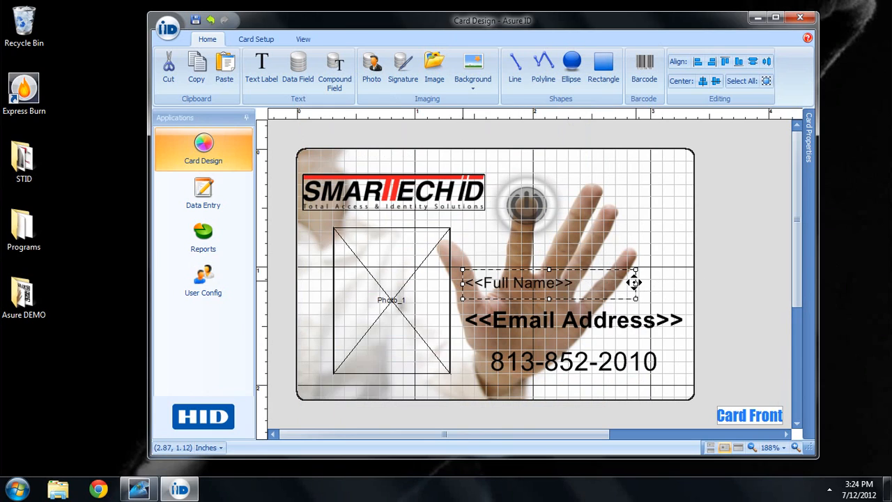
drag(636, 283, 684, 287)
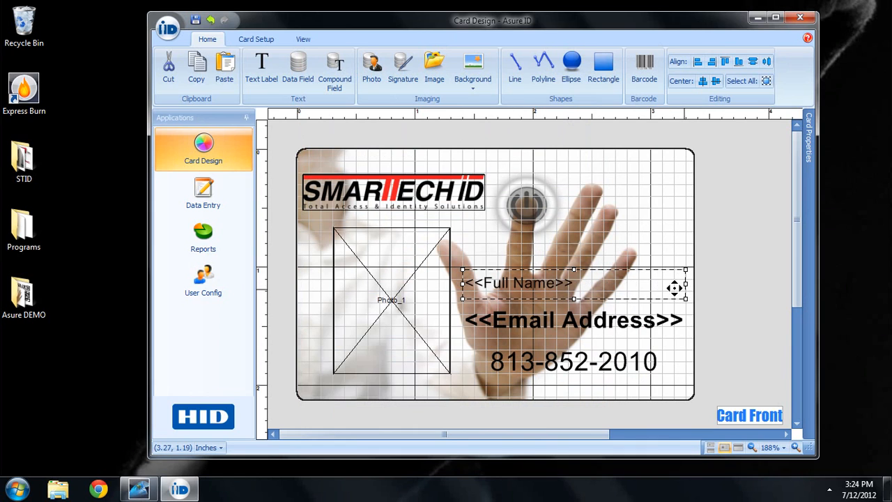
double_click(561, 282)
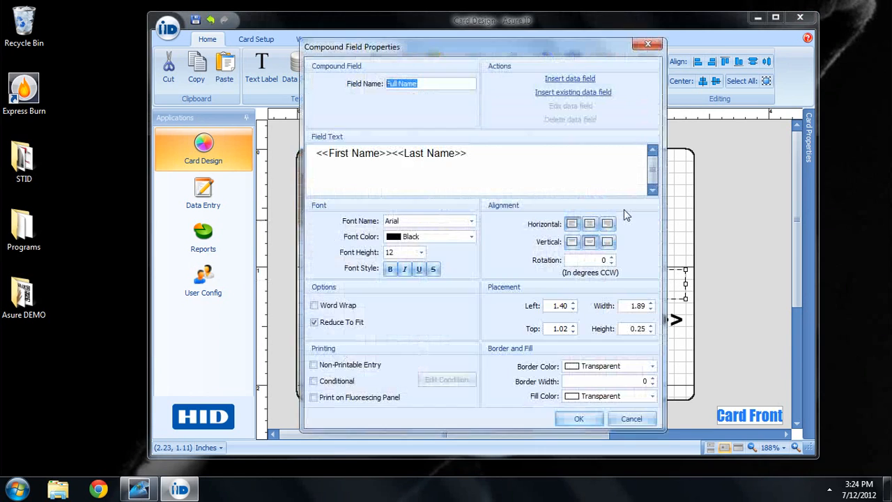
click(589, 224)
click(590, 242)
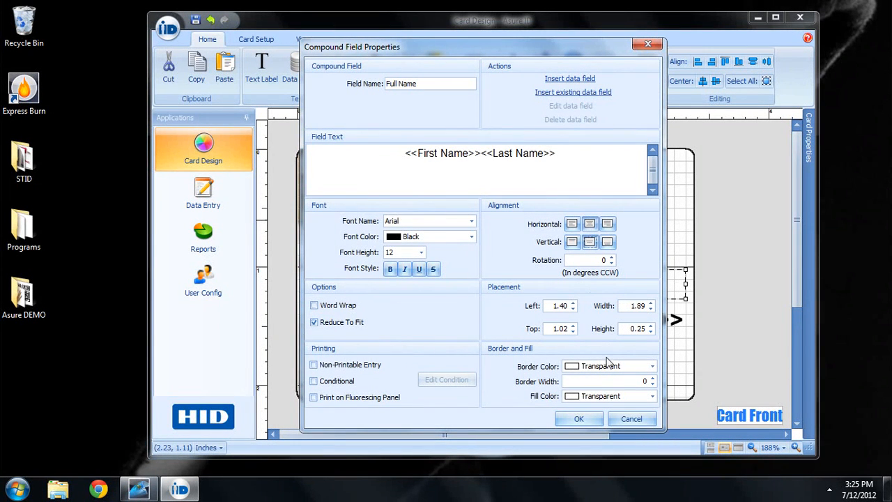
click(578, 420)
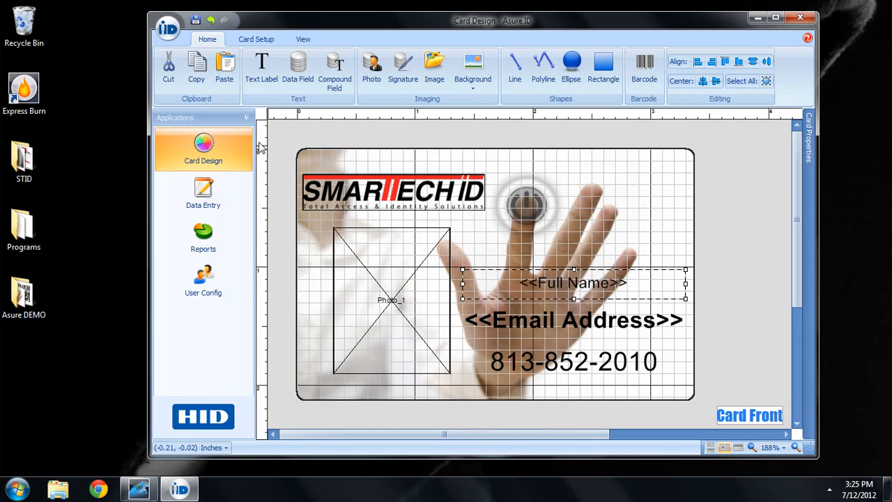
Step: Save the card design as template 'stid #1', then switch away from Asure ID
click(168, 30)
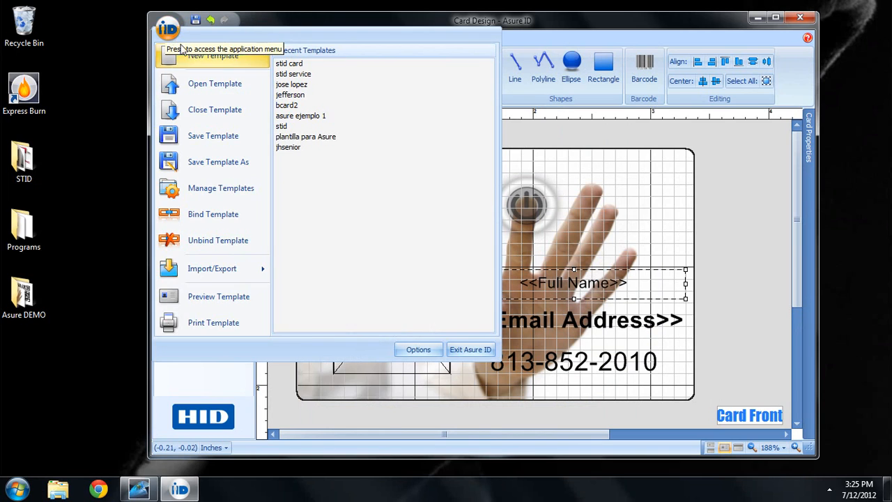
click(211, 136)
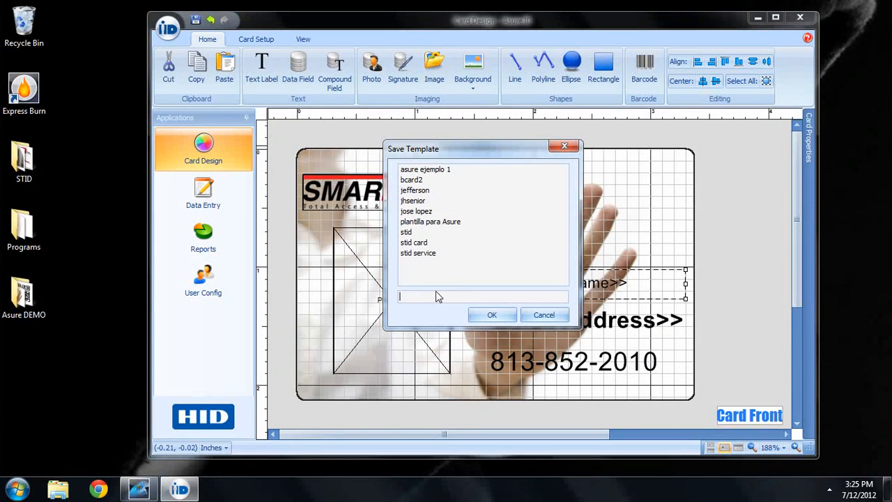
text(stid #1)
click(489, 308)
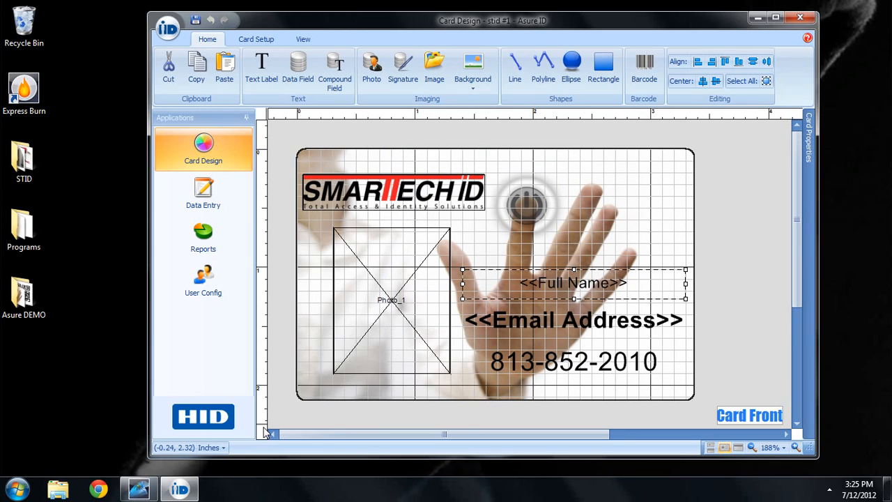
click(138, 491)
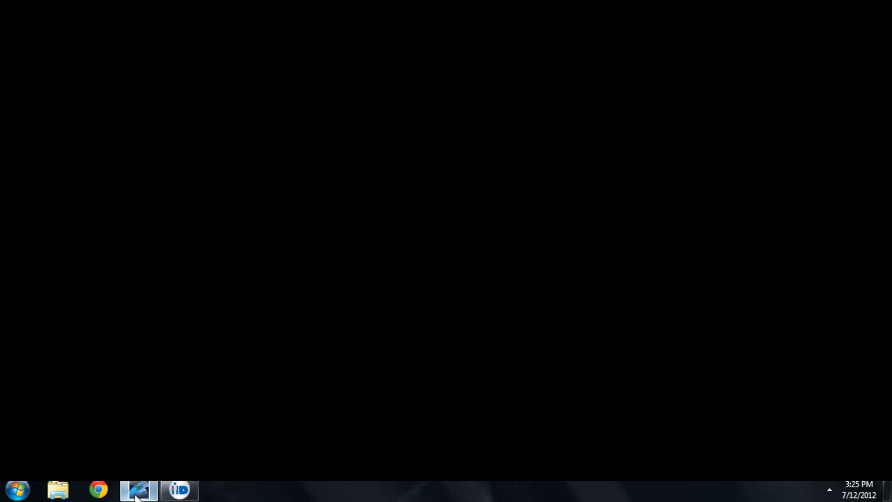